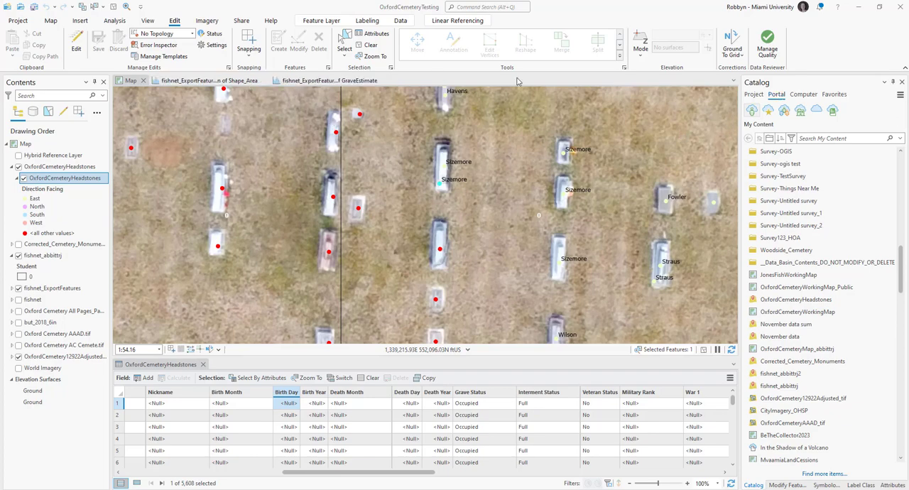
- Search the portal's My Content collection for "oxford cemetery"
{"action": "left_click", "coordinate": [753, 95]}
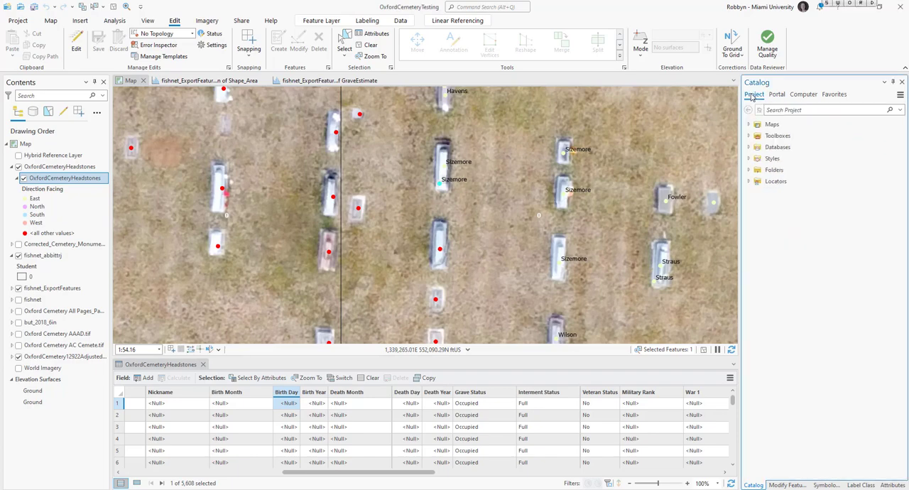
{"action": "left_click", "coordinate": [777, 95]}
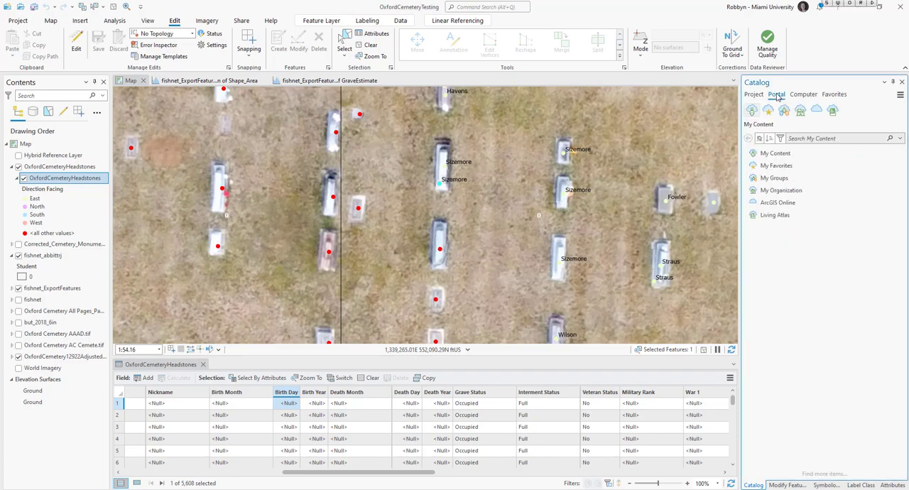
{"action": "left_click", "coordinate": [840, 138]}
{"action": "type", "text": "o"}
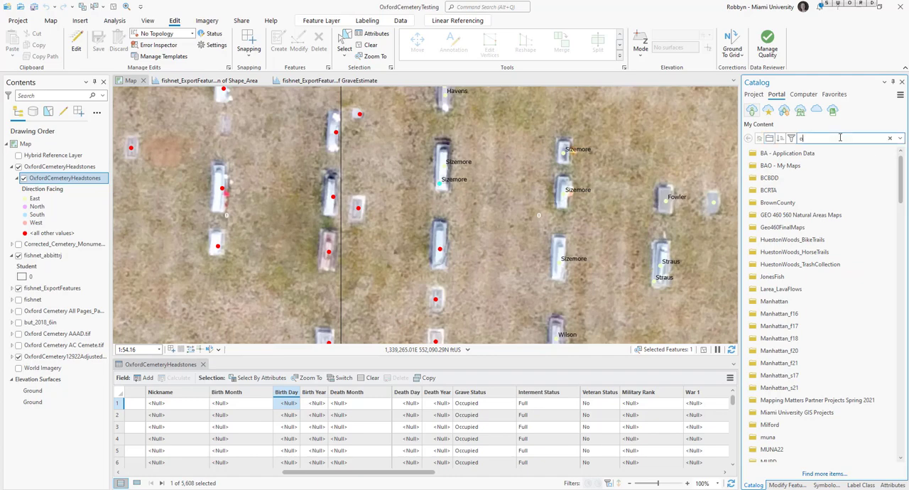
{"action": "type", "text": "xford cemetery"}
- Browse the organization's portal content for the Oxford Cemetery layers and maps
{"action": "left_click", "coordinate": [799, 111]}
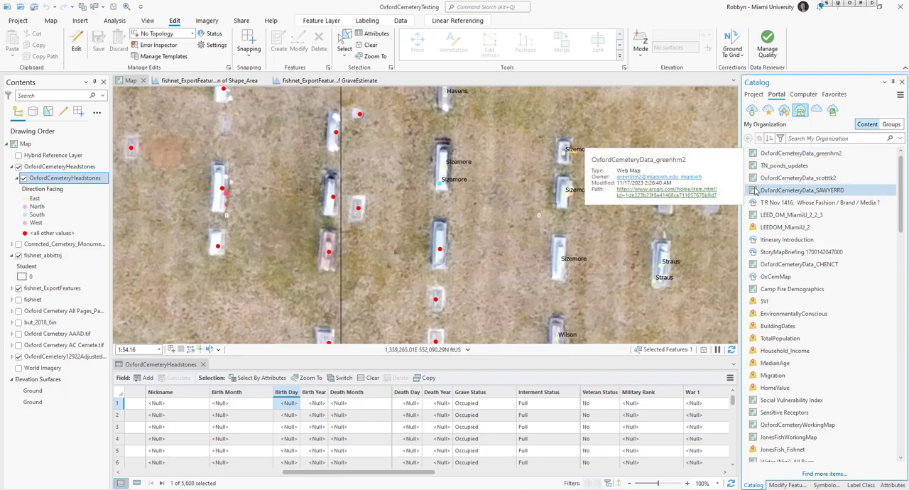
{"action": "scroll", "coordinate": [779, 270], "scroll_direction": "down", "scroll_amount": 4}
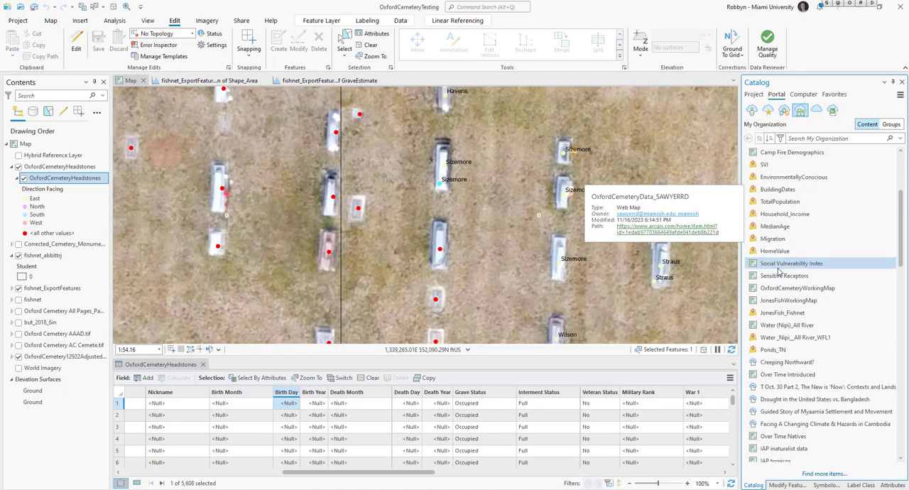
{"action": "scroll", "coordinate": [779, 270], "scroll_direction": "down", "scroll_amount": 7}
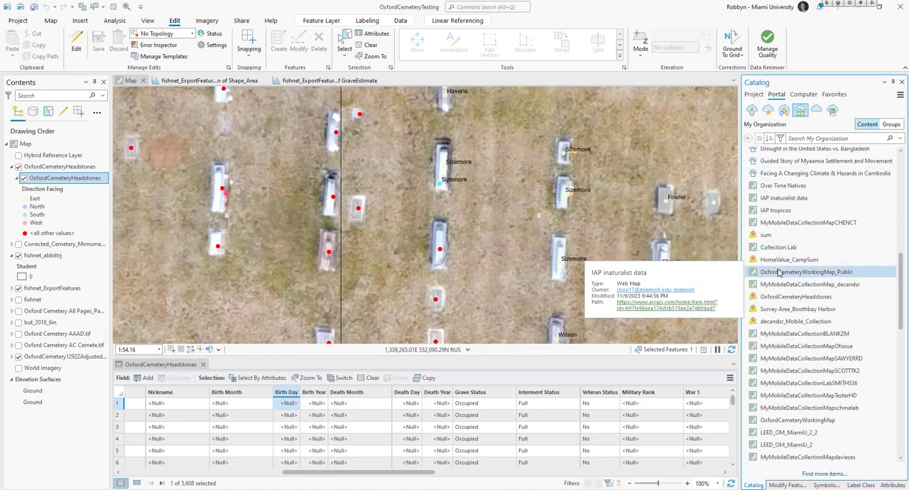
{"action": "scroll", "coordinate": [900, 282], "scroll_direction": "down", "scroll_amount": 1}
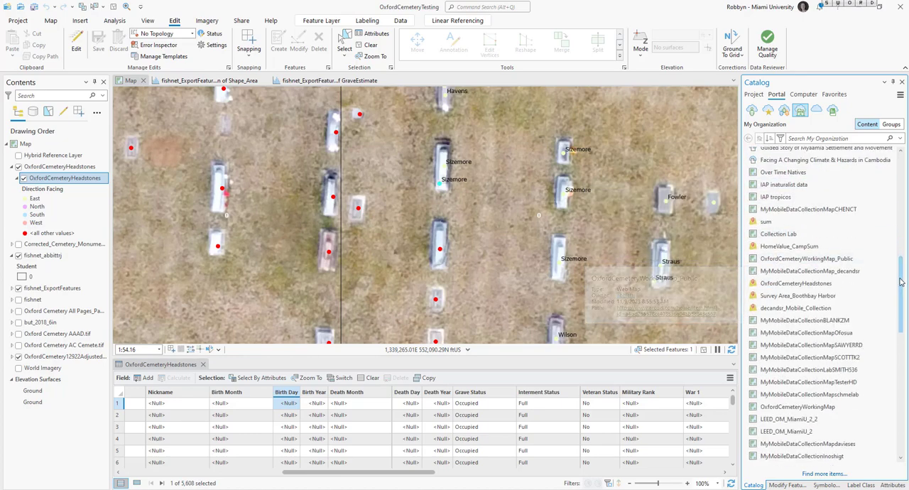
{"action": "left_click_drag", "start_coordinate": [900, 282], "coordinate": [907, 179]}
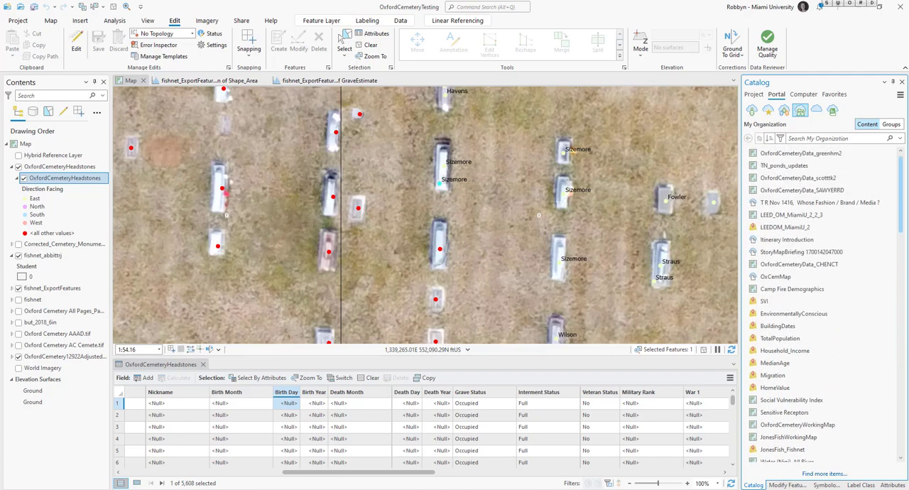
- Search the organization's content for "headstones" and add the hosted OxfordCemeteryHeadstones feature layer to the map
{"action": "left_click", "coordinate": [843, 138]}
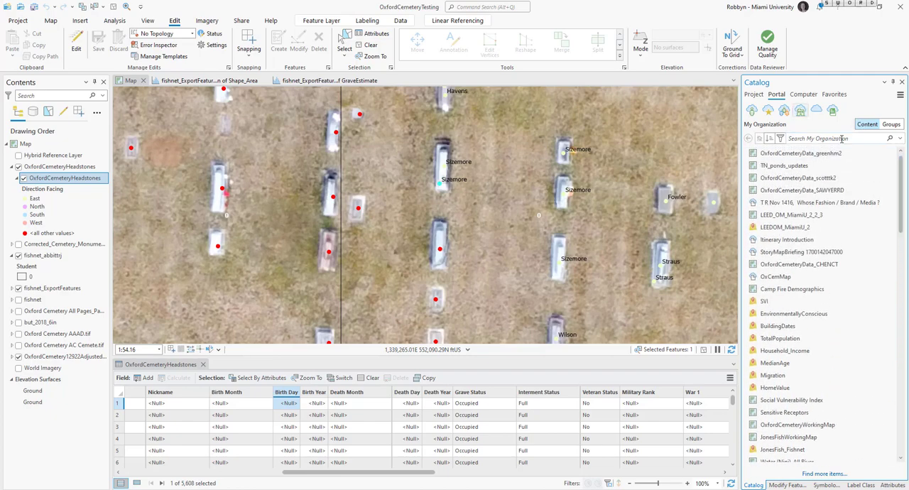
{"action": "type", "text": "headstones"}
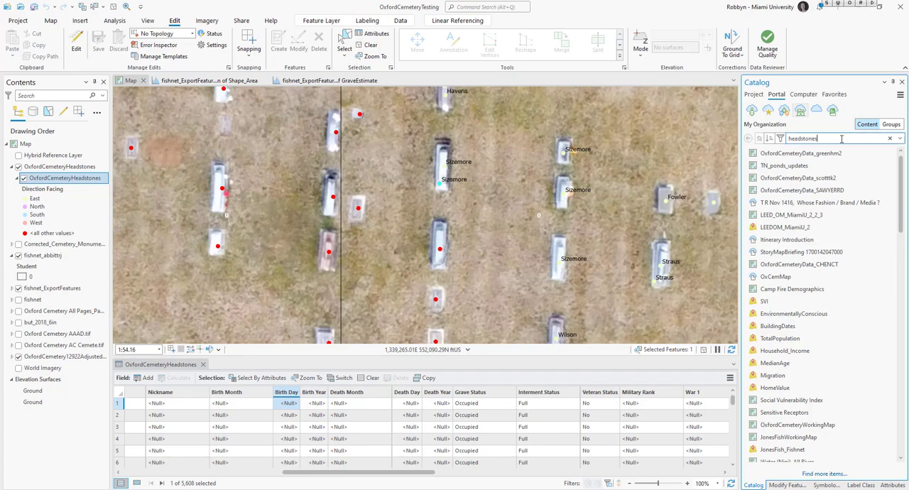
{"action": "key", "text": "Return"}
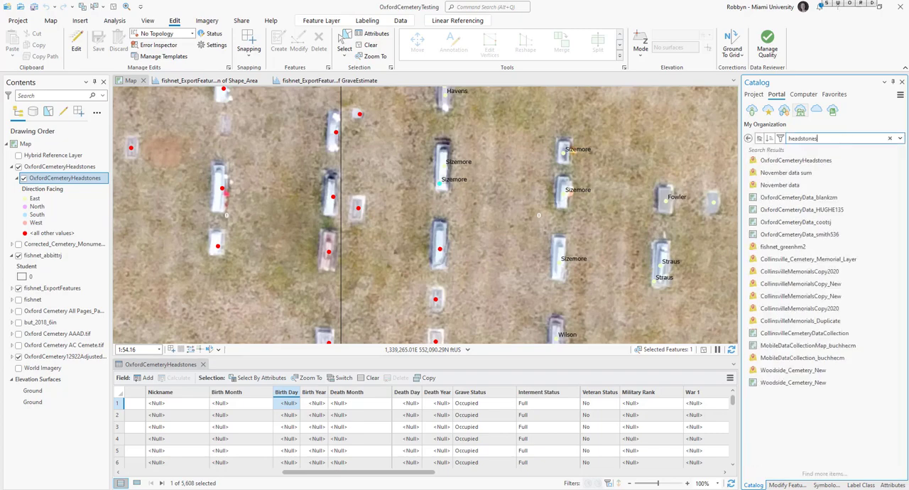
{"action": "mouse_move", "coordinate": [811, 165]}
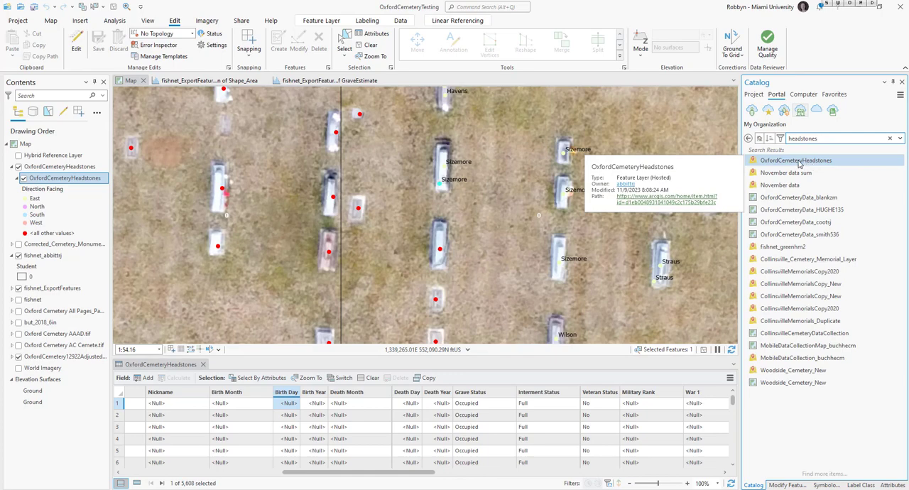
{"action": "left_click_drag", "start_coordinate": [798, 162], "coordinate": [501, 161]}
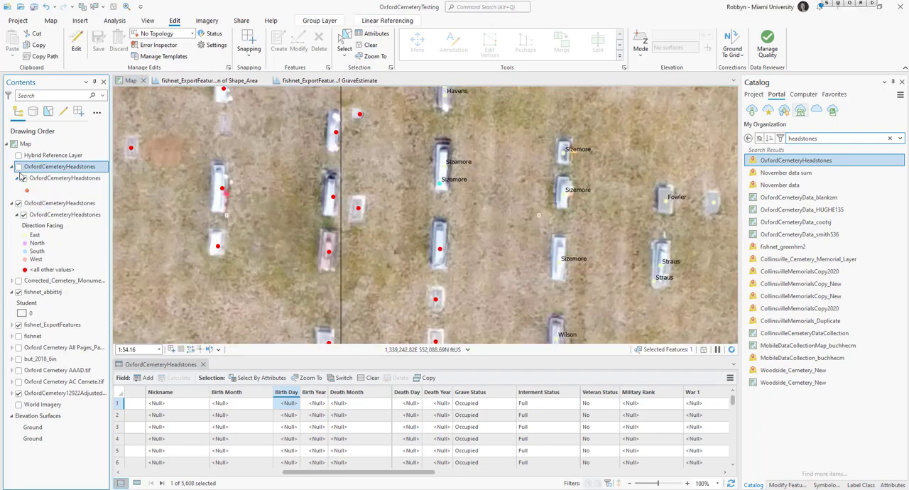
- Expand and show the newly added OxfordCemeteryHeadstones group, and hide the original headstones group
{"action": "left_click", "coordinate": [22, 177]}
{"action": "left_click", "coordinate": [19, 167]}
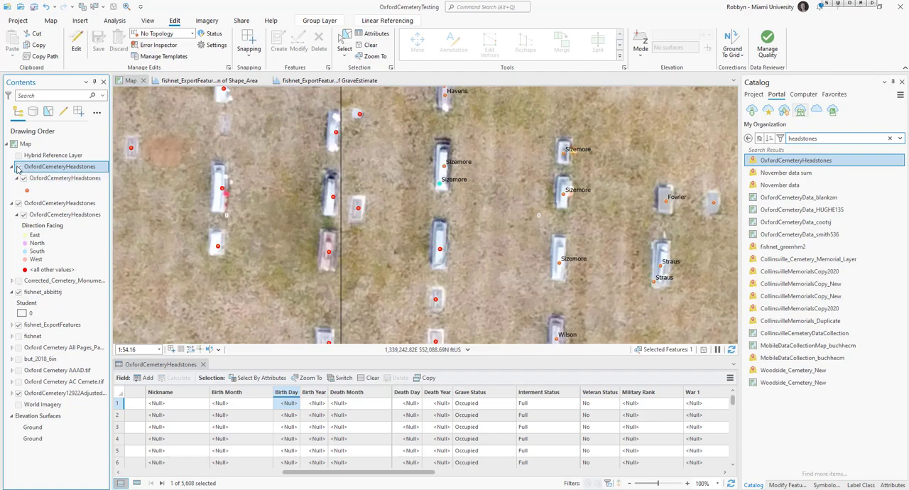
{"action": "left_click", "coordinate": [19, 203]}
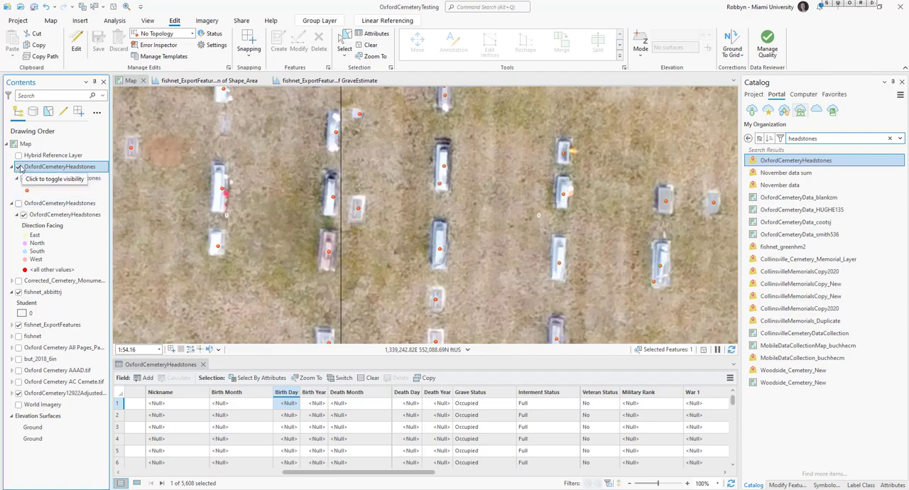
{"action": "left_click", "coordinate": [19, 167]}
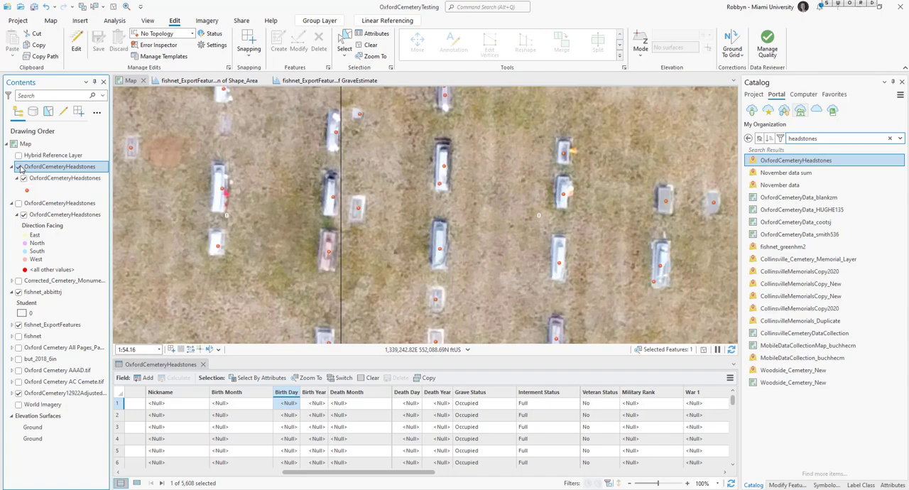
- Open the symbology of the newly added headstones sublayer and view the available primary symbology types
{"action": "left_click", "coordinate": [60, 179]}
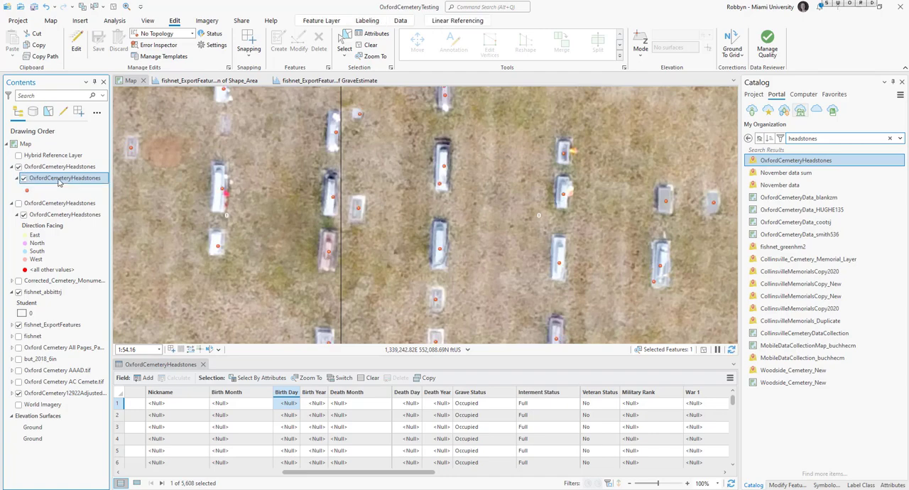
{"action": "right_click", "coordinate": [60, 181]}
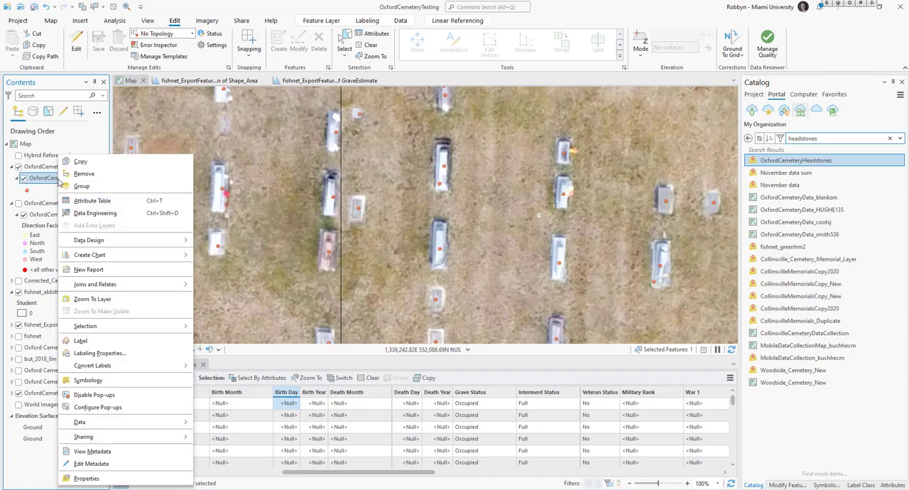
{"action": "left_click", "coordinate": [97, 382]}
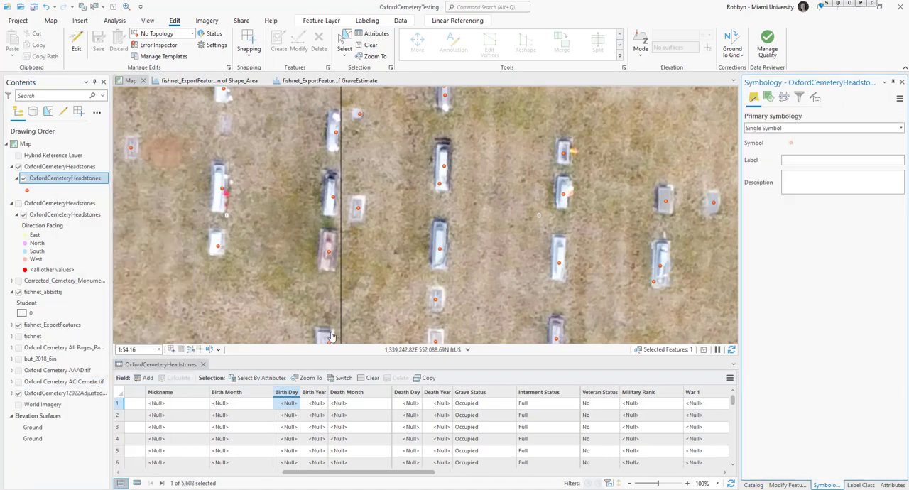
{"action": "left_click", "coordinate": [791, 130]}
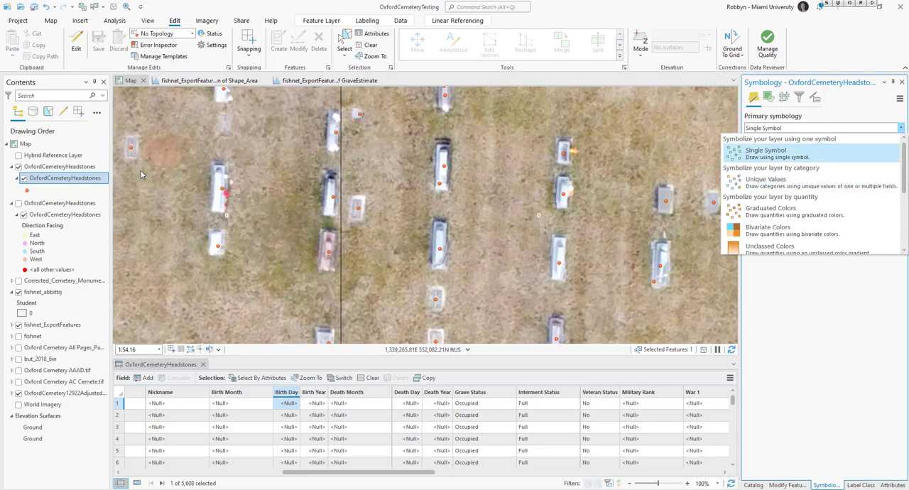
- Show the original headstones group symbolized by Direction Facing and hide the newly added one
{"action": "left_click", "coordinate": [21, 176]}
{"action": "left_click", "coordinate": [19, 204]}
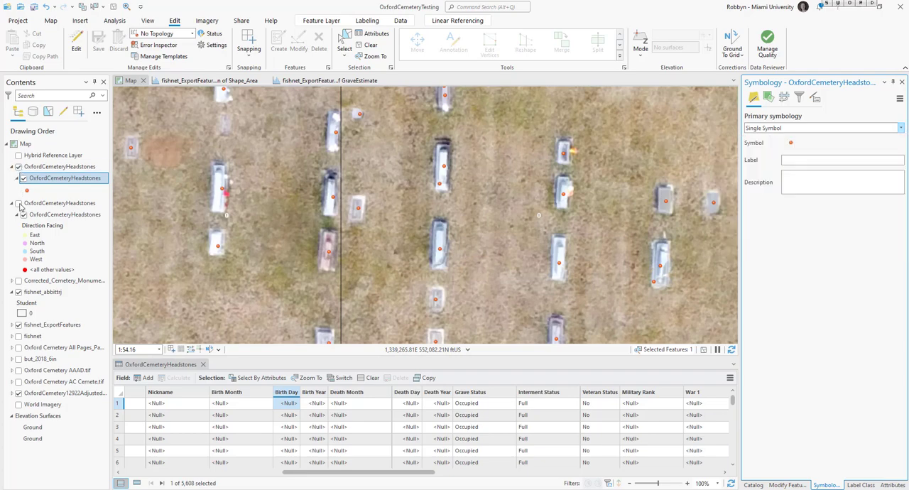
{"action": "left_click", "coordinate": [19, 166]}
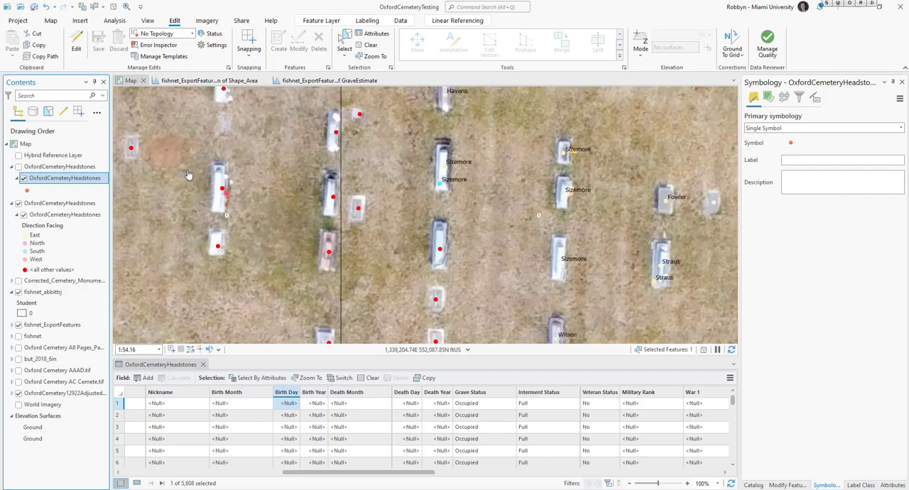
- Search the organization's content for "oxford cemetery" and add the hosted OxfordCemetery12922Adjusted_tif tile layer to the map
{"action": "left_click", "coordinate": [754, 485]}
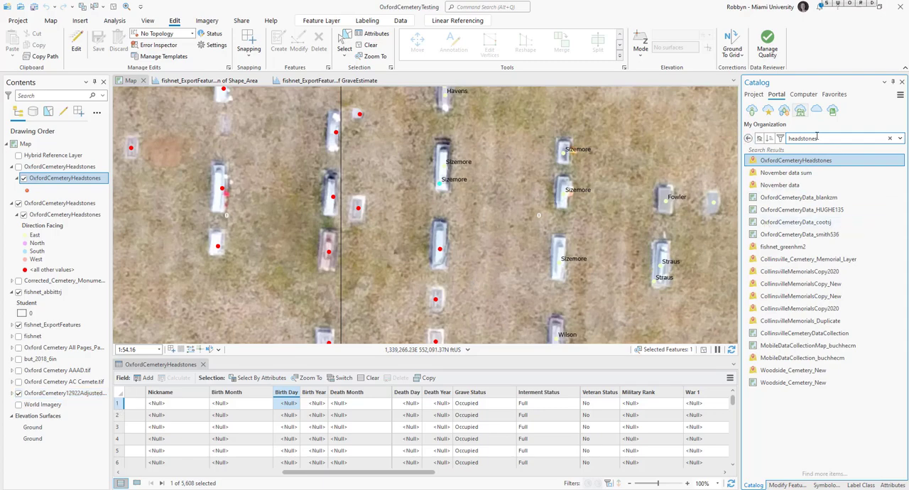
{"action": "double_click", "coordinate": [816, 138]}
{"action": "type", "text": "oxford cemetery"}
{"action": "key", "text": "Return"}
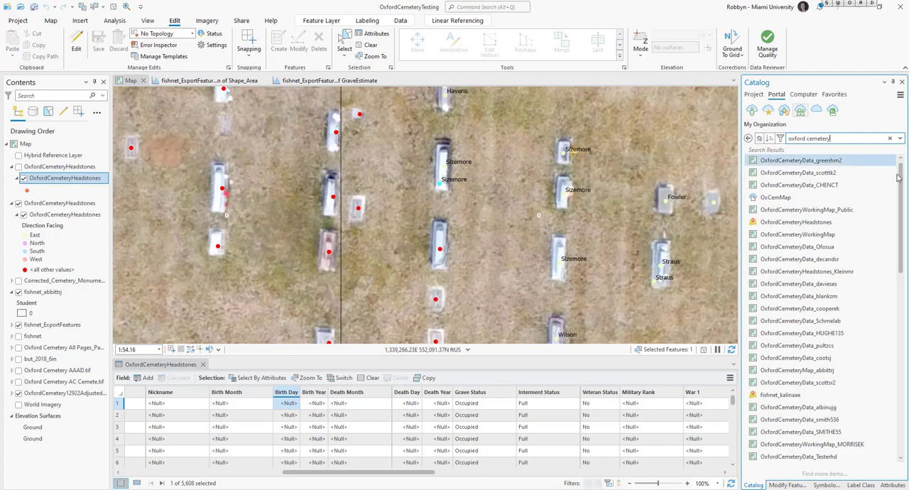
{"action": "left_click_drag", "start_coordinate": [901, 168], "coordinate": [898, 341]}
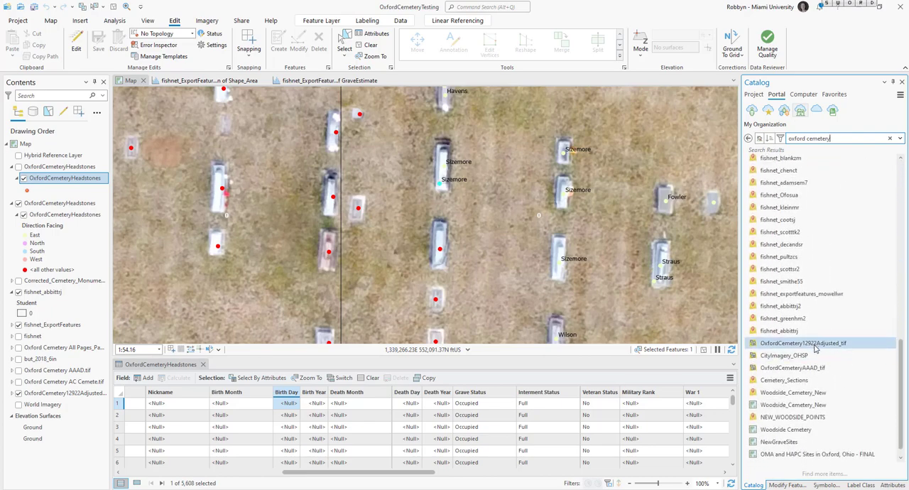
{"action": "mouse_move", "coordinate": [815, 347]}
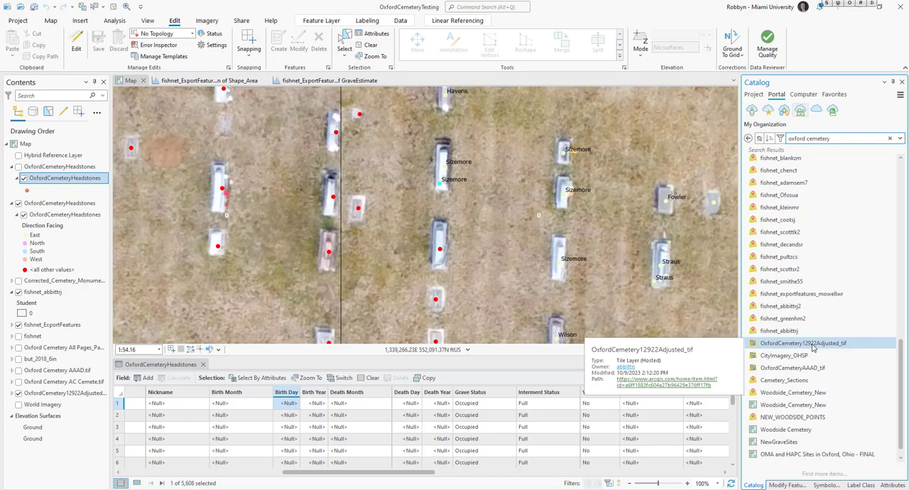
{"action": "left_click", "coordinate": [815, 346]}
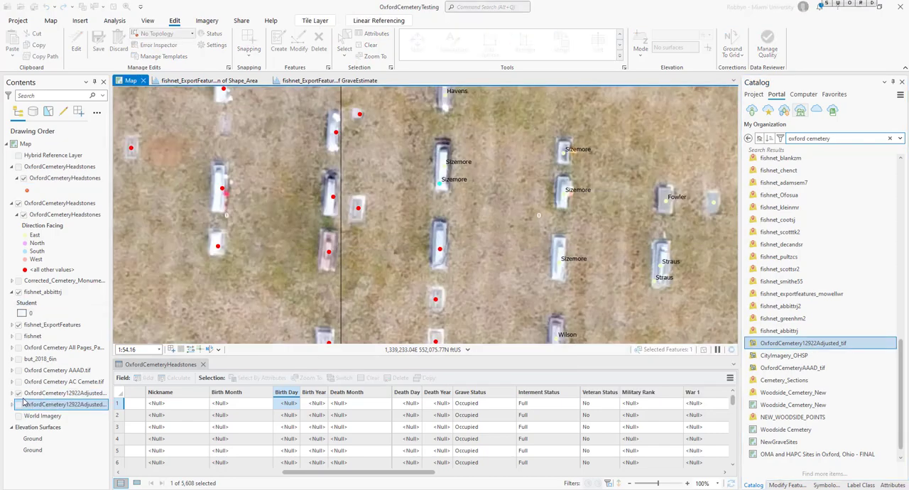
- Replace the displayed aerial imagery with the newly added OxfordCemetery12922Adjusted_tif layer, expand it and inspect it over the headstones
{"action": "left_click", "coordinate": [18, 404]}
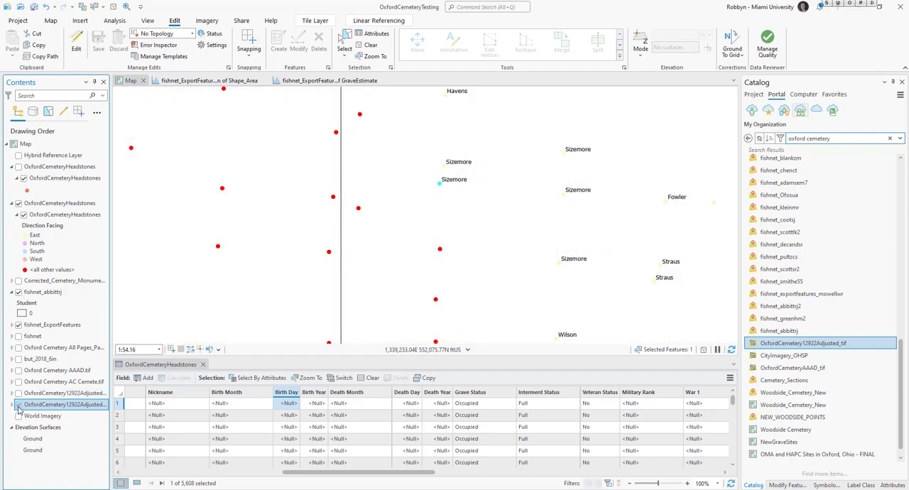
{"action": "left_click", "coordinate": [18, 405]}
{"action": "left_click", "coordinate": [12, 404]}
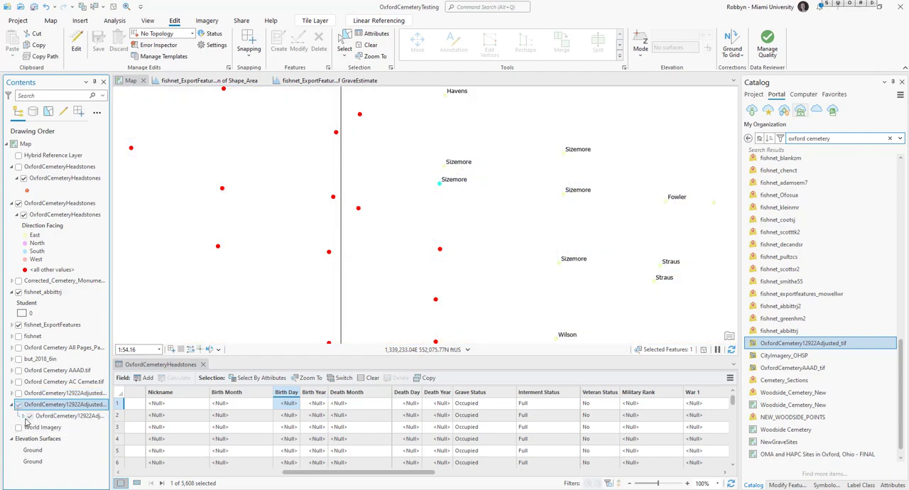
{"action": "scroll", "coordinate": [410, 287], "scroll_direction": "down", "scroll_amount": 3}
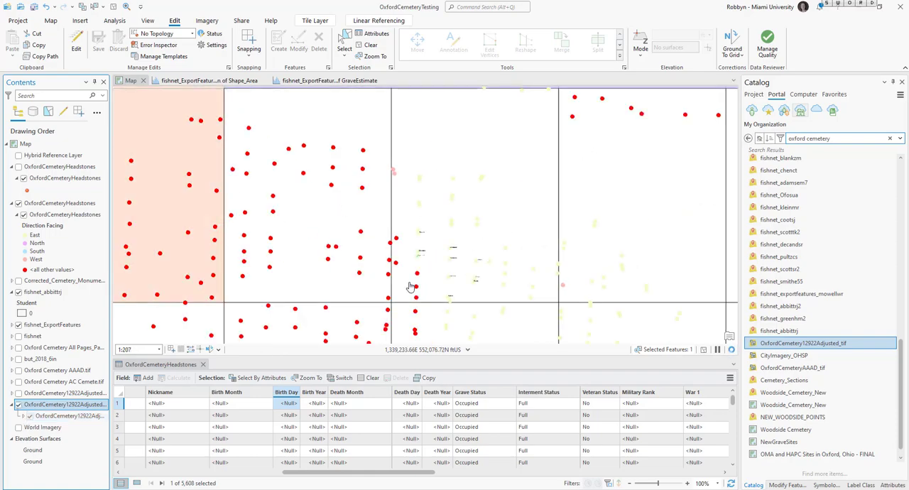
{"action": "scroll", "coordinate": [410, 287], "scroll_direction": "up", "scroll_amount": 2}
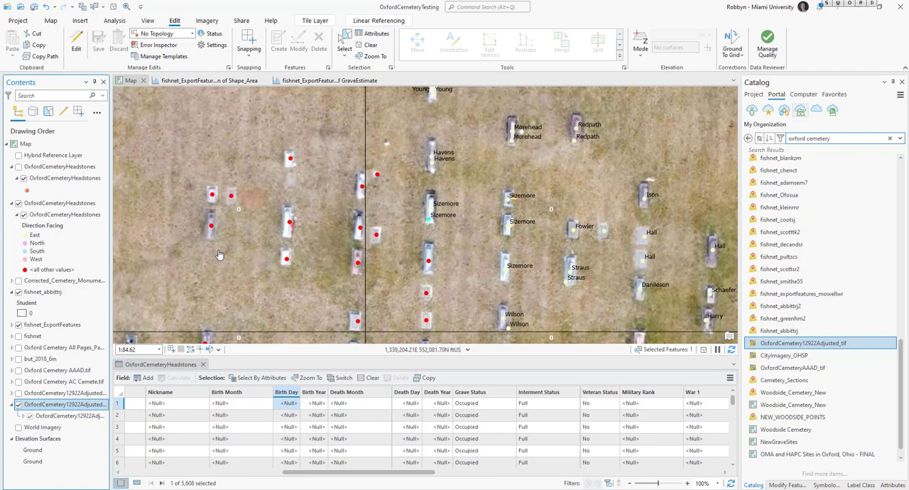
- Hide and collapse the newly added OxfordCemetery12922Adjusted_tif layer and show the original imagery layer across the cemetery
{"action": "left_click", "coordinate": [17, 405]}
{"action": "left_click", "coordinate": [19, 393]}
{"action": "left_click", "coordinate": [12, 405]}
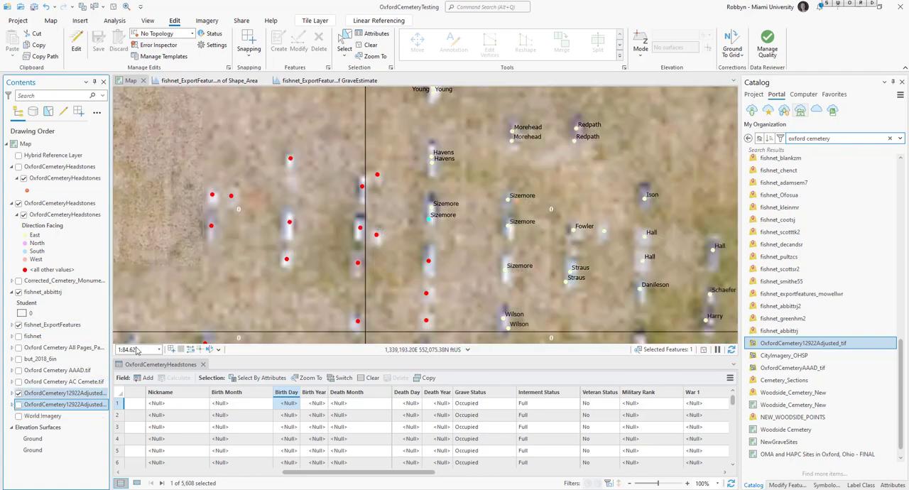
{"action": "scroll", "coordinate": [497, 243], "scroll_direction": "down", "scroll_amount": 5}
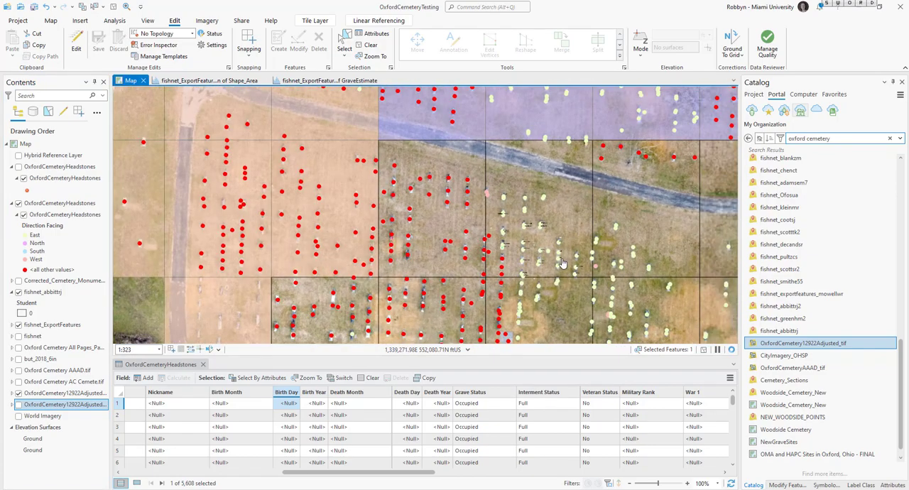
{"action": "left_click_drag", "start_coordinate": [587, 253], "coordinate": [552, 224]}
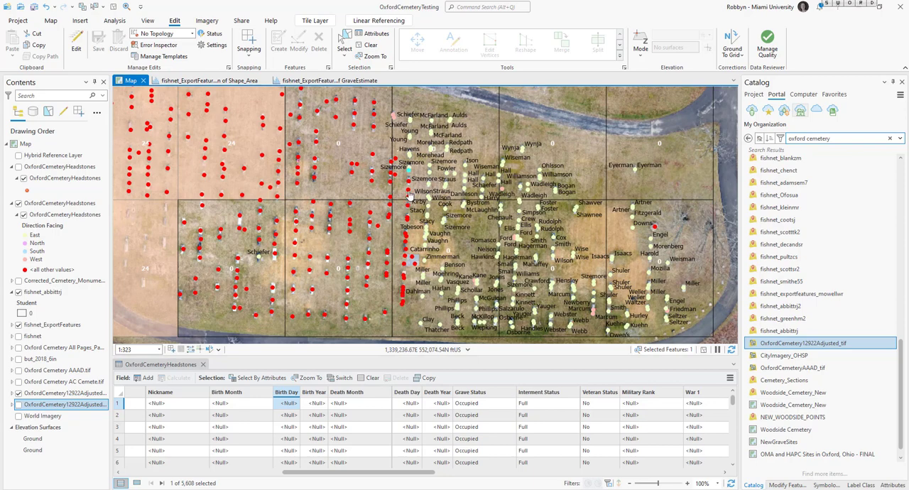
- Open the attribute table of the newly added OxfordCemeteryHeadstones sublayer
{"action": "scroll", "coordinate": [408, 195], "scroll_direction": "up", "scroll_amount": 5}
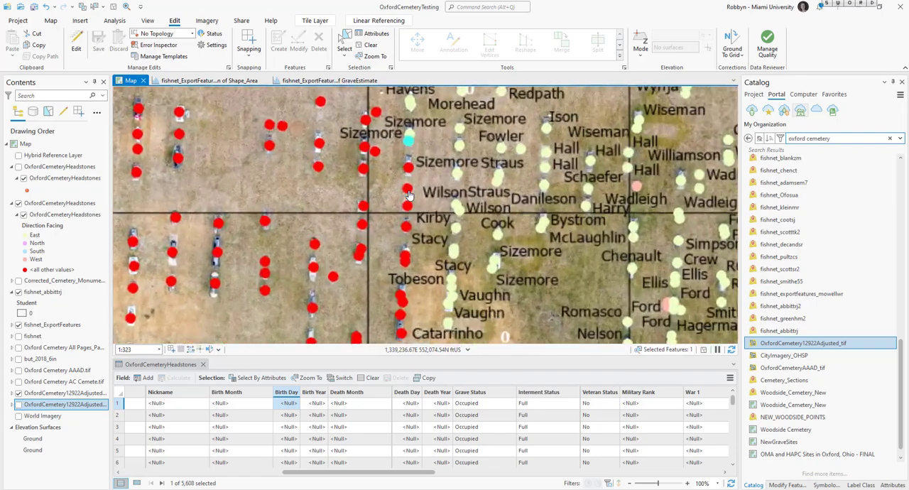
{"action": "left_click_drag", "start_coordinate": [433, 172], "coordinate": [431, 278]}
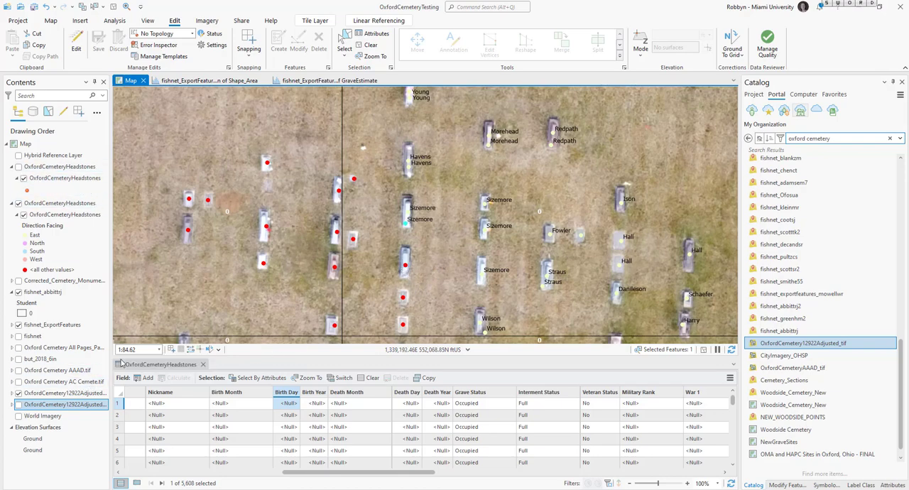
{"action": "right_click", "coordinate": [60, 178]}
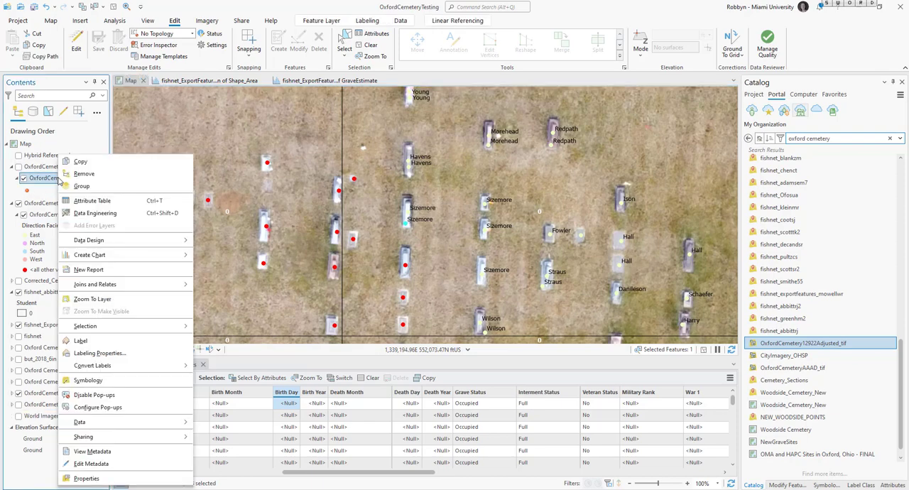
{"action": "left_click", "coordinate": [78, 202]}
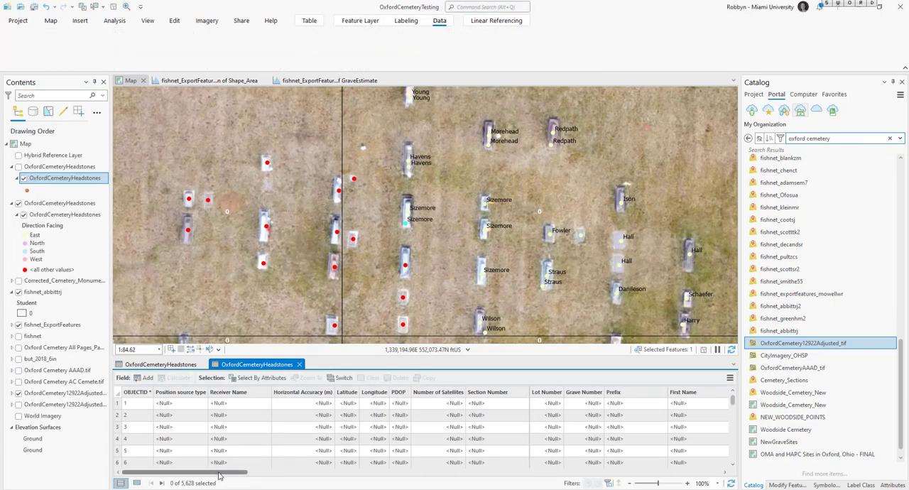
- Examine the new headstones table's fields, including Full Name, Epitaph, the birth and death date fields and the editor tracking fields
{"action": "left_click_drag", "start_coordinate": [244, 473], "coordinate": [615, 471]}
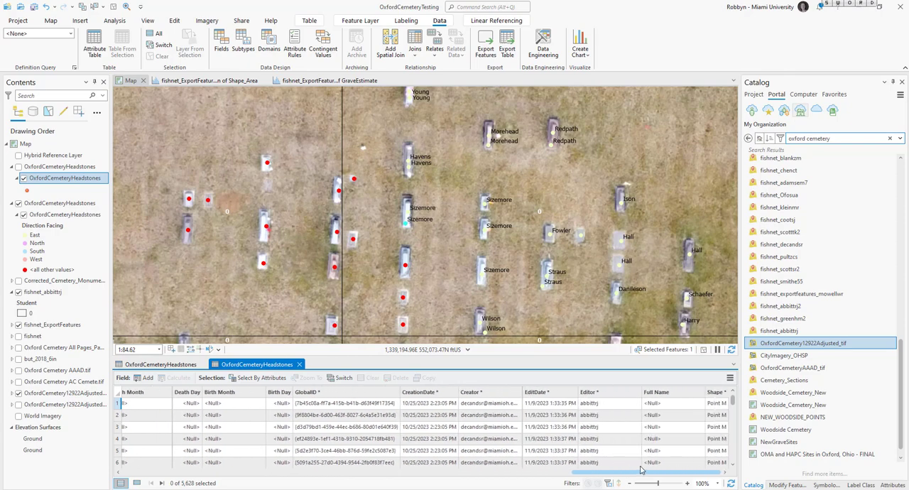
{"action": "mouse_move", "coordinate": [655, 395]}
{"action": "left_mouse_down"}
{"action": "mouse_move", "coordinate": [506, 396]}
{"action": "mouse_move", "coordinate": [666, 403]}
{"action": "left_mouse_up"}
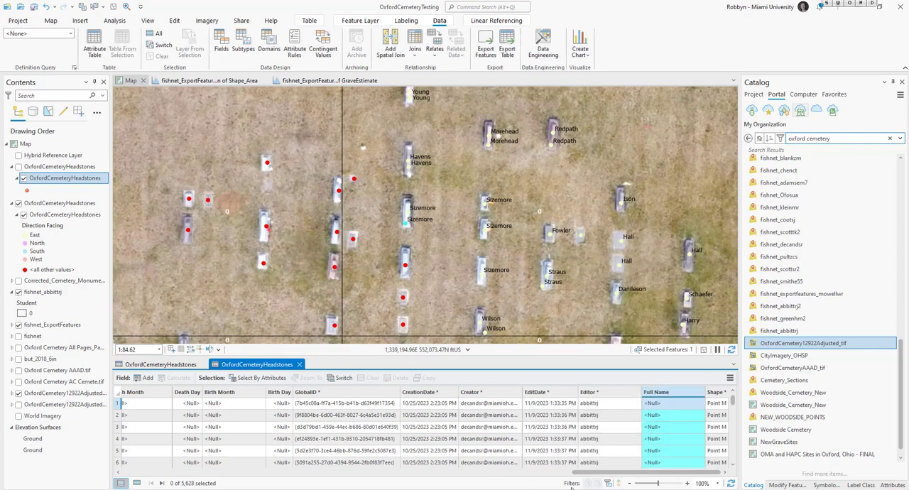
{"action": "left_click_drag", "start_coordinate": [604, 473], "coordinate": [462, 477]}
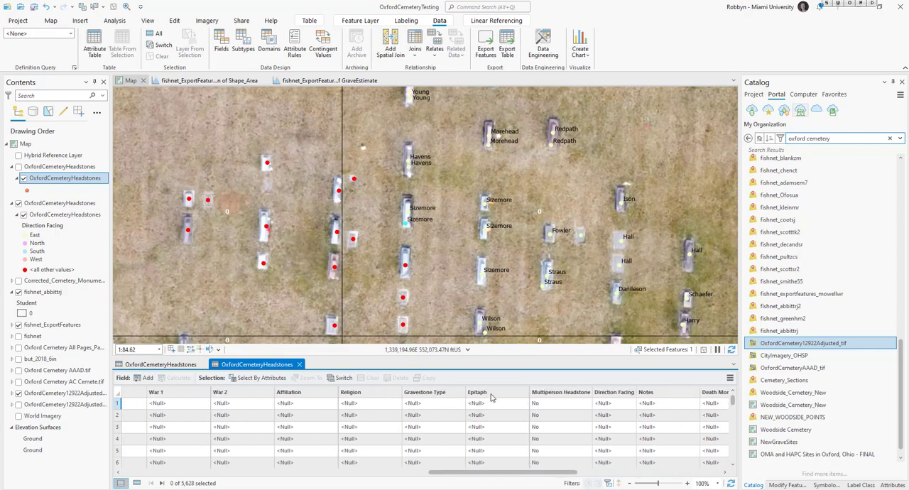
{"action": "mouse_move", "coordinate": [490, 397]}
{"action": "left_mouse_down"}
{"action": "mouse_move", "coordinate": [387, 399]}
{"action": "mouse_move", "coordinate": [495, 403]}
{"action": "left_mouse_up"}
{"action": "left_click_drag", "start_coordinate": [538, 474], "coordinate": [441, 477]}
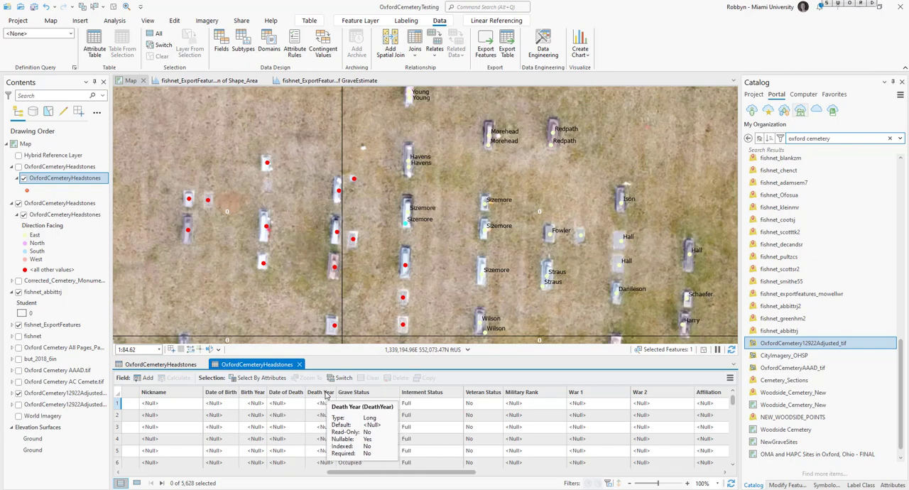
{"action": "left_click_drag", "start_coordinate": [436, 472], "coordinate": [660, 480]}
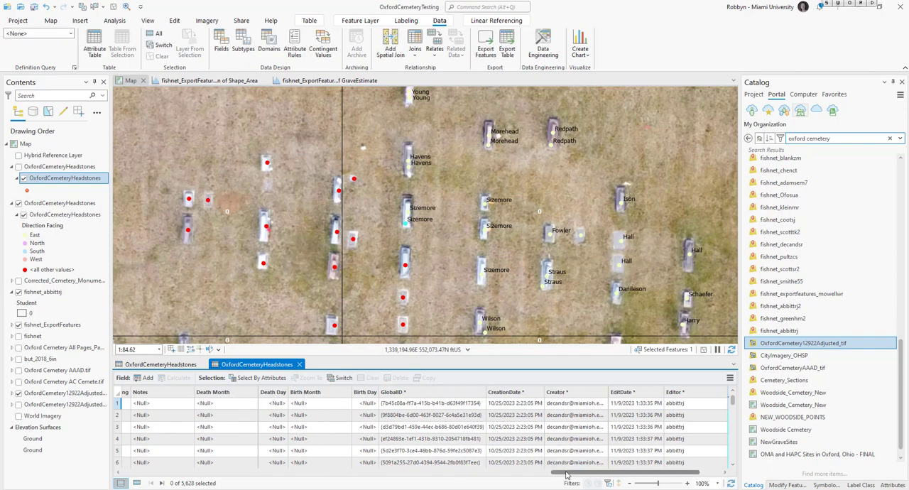
{"action": "left_click_drag", "start_coordinate": [561, 475], "coordinate": [518, 474]}
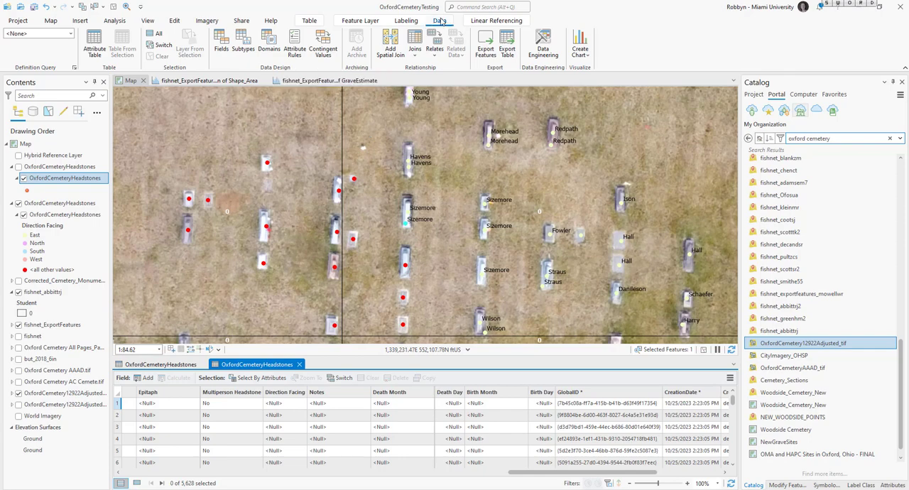
- Open the field settings of the OxfordCemeteryHeadstones layer and turn off visibility for all fields
{"action": "left_click", "coordinate": [226, 44]}
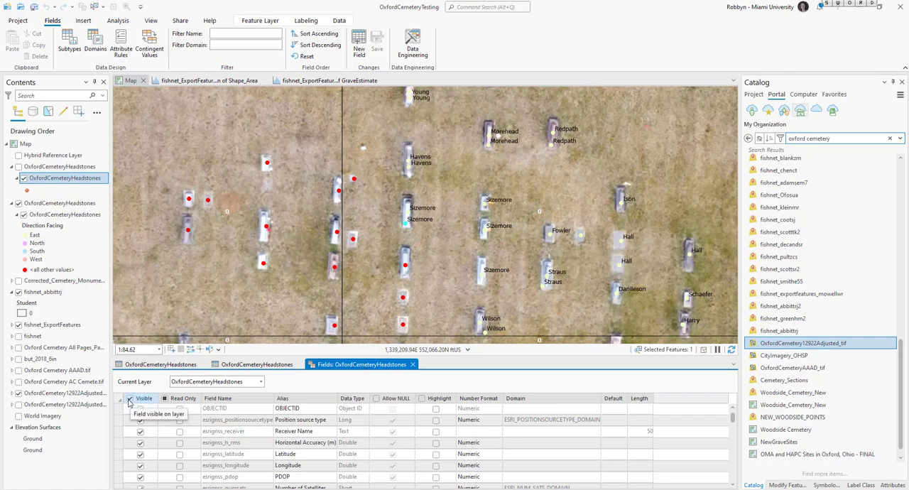
{"action": "left_click", "coordinate": [130, 401]}
{"action": "scroll", "coordinate": [182, 412], "scroll_direction": "down", "scroll_amount": 5}
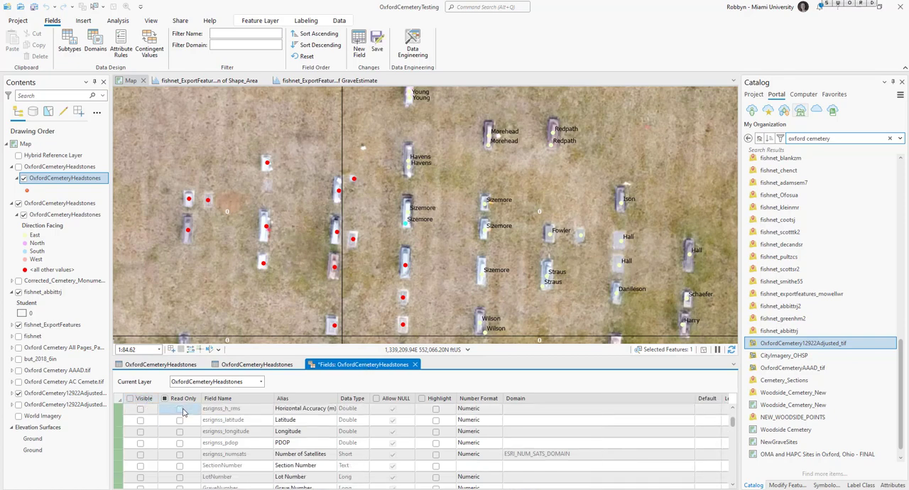
{"action": "scroll", "coordinate": [183, 411], "scroll_direction": "down", "scroll_amount": 2}
{"action": "scroll", "coordinate": [179, 412], "scroll_direction": "up", "scroll_amount": 2}
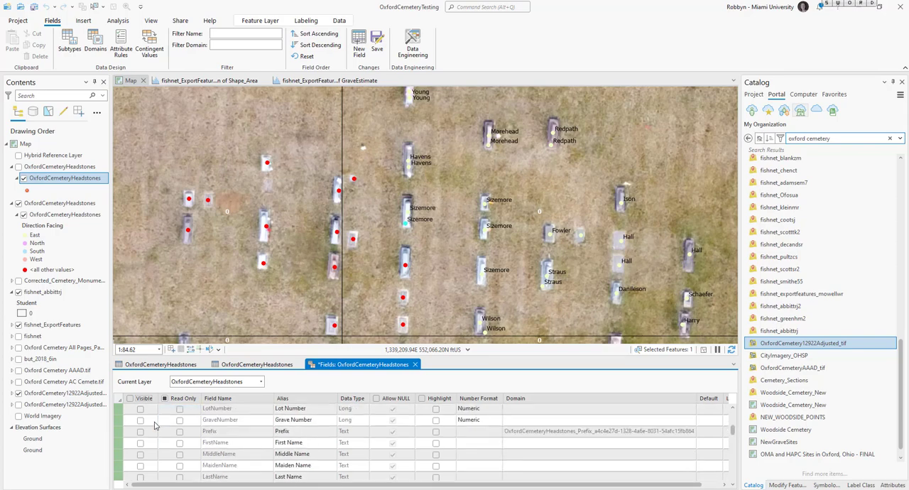
- Make the Prefix, First Name, Middle Name, Maiden Name, Last Name, Suffix and Nickname fields visible
{"action": "left_click", "coordinate": [140, 431]}
{"action": "left_click", "coordinate": [140, 443]}
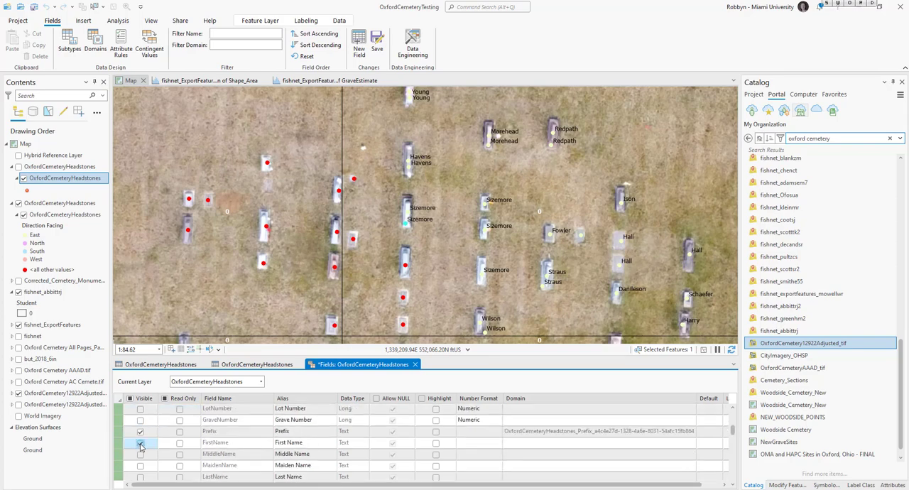
{"action": "left_click", "coordinate": [140, 454]}
{"action": "left_click", "coordinate": [139, 465]}
{"action": "scroll", "coordinate": [140, 466], "scroll_direction": "down", "scroll_amount": 1}
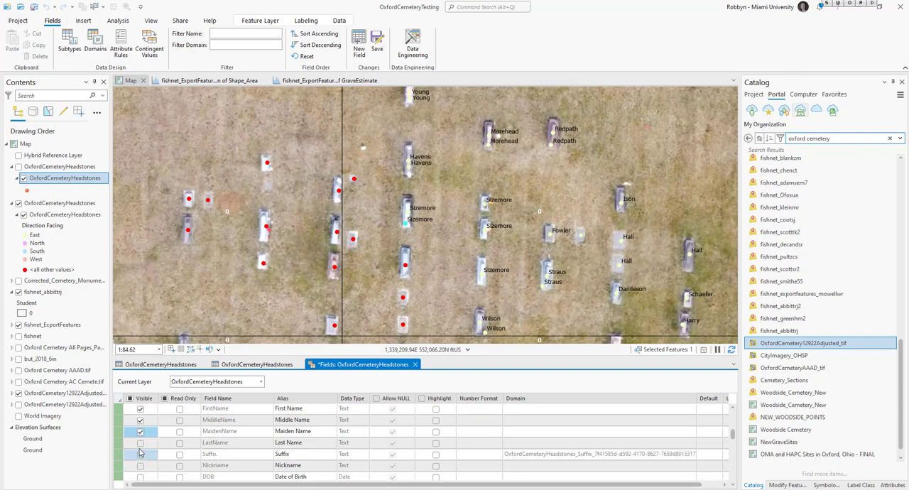
{"action": "left_click", "coordinate": [140, 443]}
{"action": "left_click", "coordinate": [140, 456]}
{"action": "left_click", "coordinate": [140, 466]}
{"action": "scroll", "coordinate": [139, 467], "scroll_direction": "down", "scroll_amount": 2}
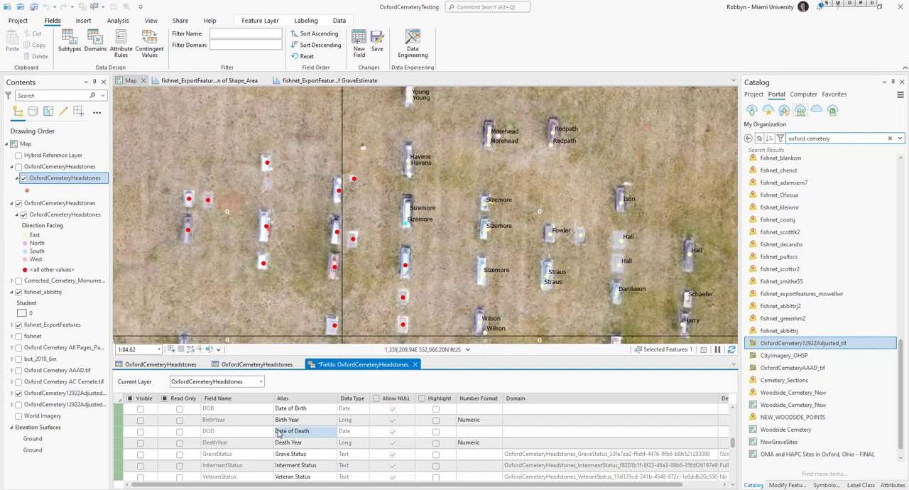
- Make the Birth Year, Death Year, Grave Status, Interment Status and Veteran Status fields visible, leaving Date of Birth and Date of Death hidden
{"action": "scroll", "coordinate": [277, 435], "scroll_direction": "up", "scroll_amount": 1}
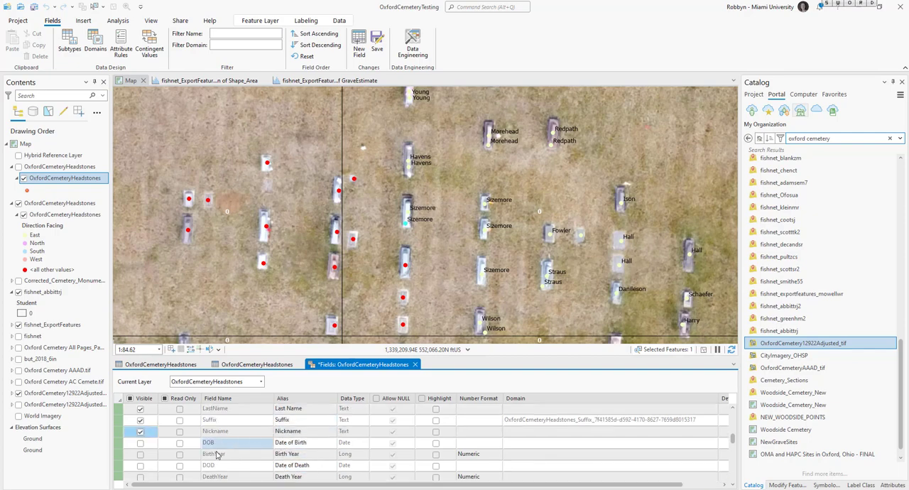
{"action": "left_click", "coordinate": [140, 456]}
{"action": "scroll", "coordinate": [140, 458], "scroll_direction": "down", "scroll_amount": 1}
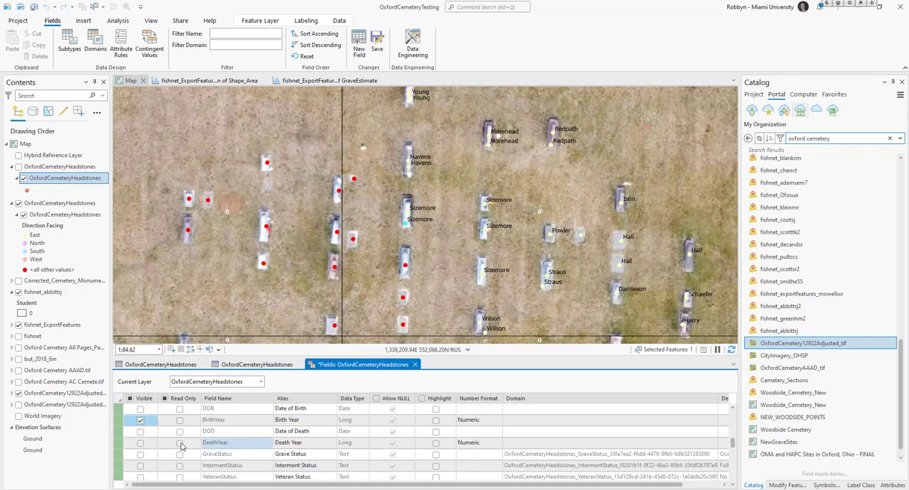
{"action": "left_click", "coordinate": [139, 443]}
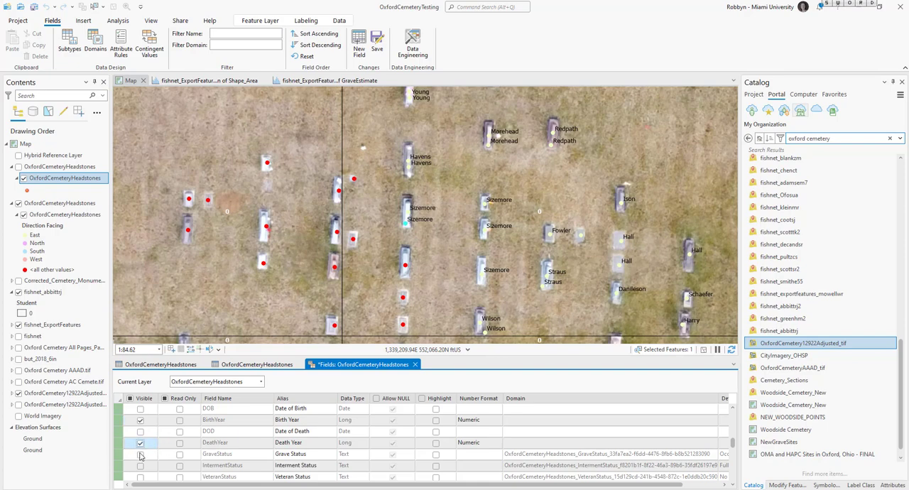
{"action": "left_click", "coordinate": [140, 465]}
{"action": "scroll", "coordinate": [142, 448], "scroll_direction": "down", "scroll_amount": 2}
{"action": "left_click", "coordinate": [140, 409]}
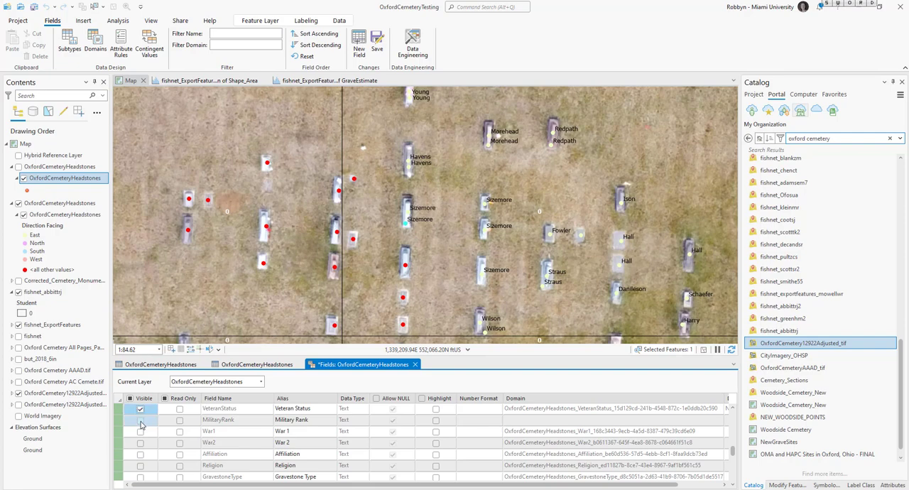
- Make the Military Rank, War 1, War 2, Affiliation and Religion fields visible
{"action": "left_click", "coordinate": [139, 419]}
{"action": "left_click", "coordinate": [140, 431]}
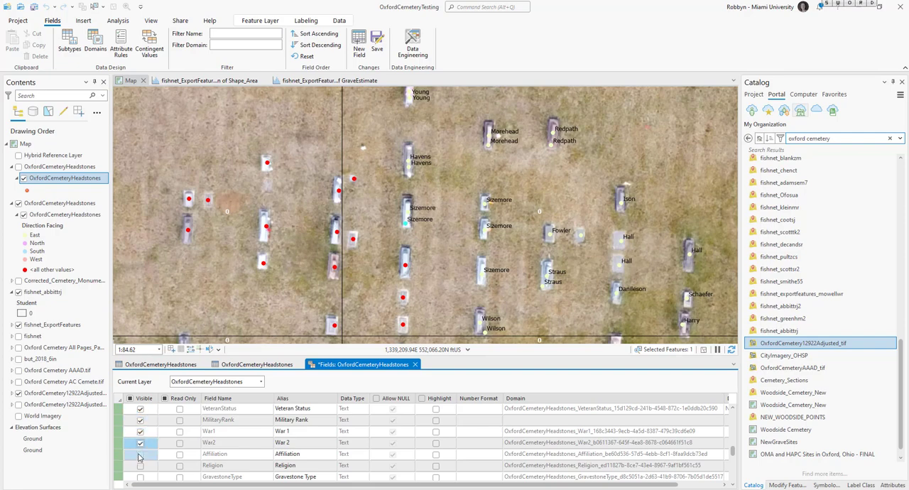
{"action": "left_click", "coordinate": [140, 455]}
{"action": "left_click", "coordinate": [139, 465]}
{"action": "scroll", "coordinate": [141, 454], "scroll_direction": "down", "scroll_amount": 1}
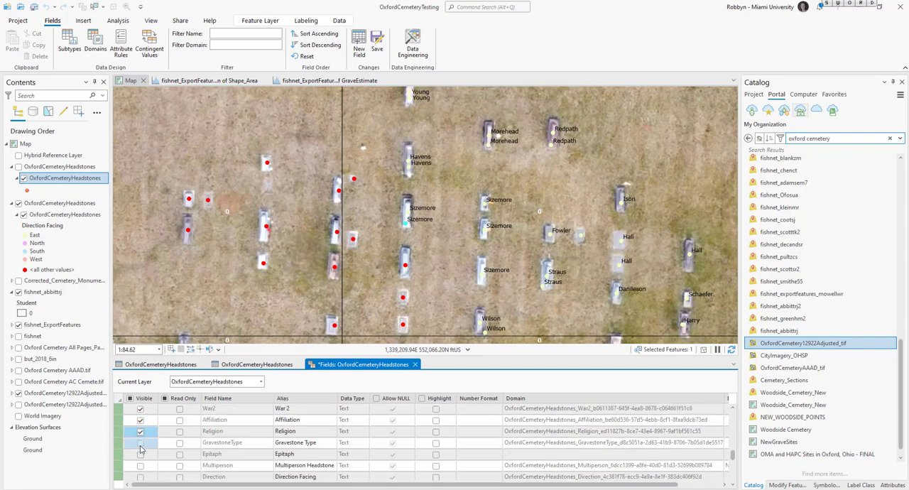
- Make the Gravestone Type, Epitaph, Multiperson Headstone, Direction Facing and Notes fields visible
{"action": "left_click", "coordinate": [140, 442]}
{"action": "left_click", "coordinate": [140, 465]}
{"action": "scroll", "coordinate": [142, 465], "scroll_direction": "down", "scroll_amount": 1}
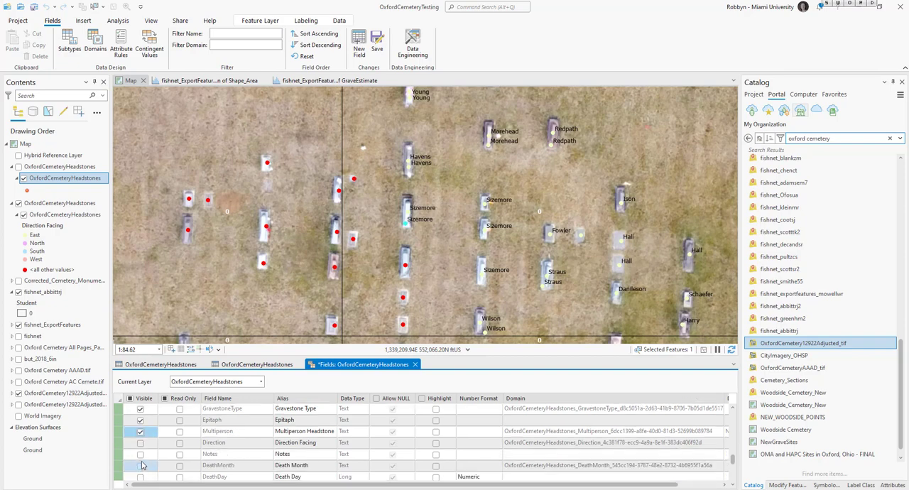
{"action": "left_click", "coordinate": [140, 442]}
{"action": "left_click", "coordinate": [140, 454]}
{"action": "scroll", "coordinate": [142, 465], "scroll_direction": "down", "scroll_amount": 1}
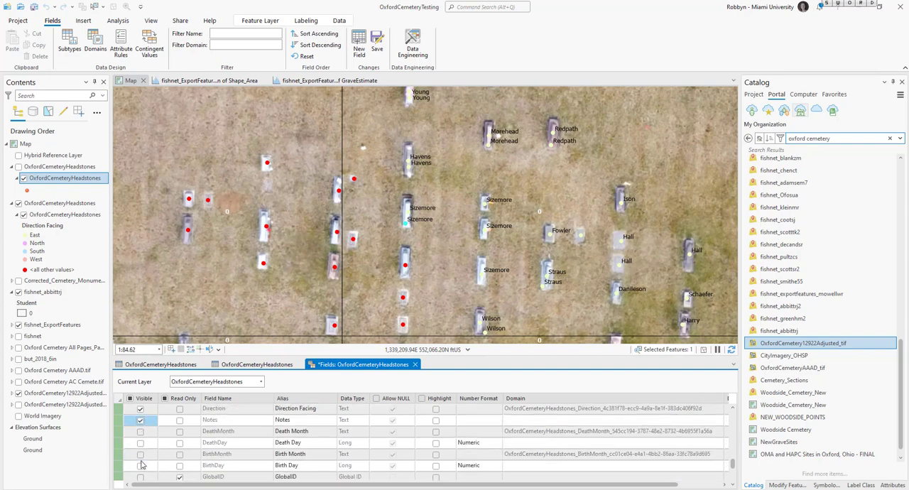
- Make the Death Month, Death Day, Birth Month and Birth Day fields visible and save the field changes
{"action": "left_click", "coordinate": [140, 432]}
{"action": "left_click", "coordinate": [140, 442]}
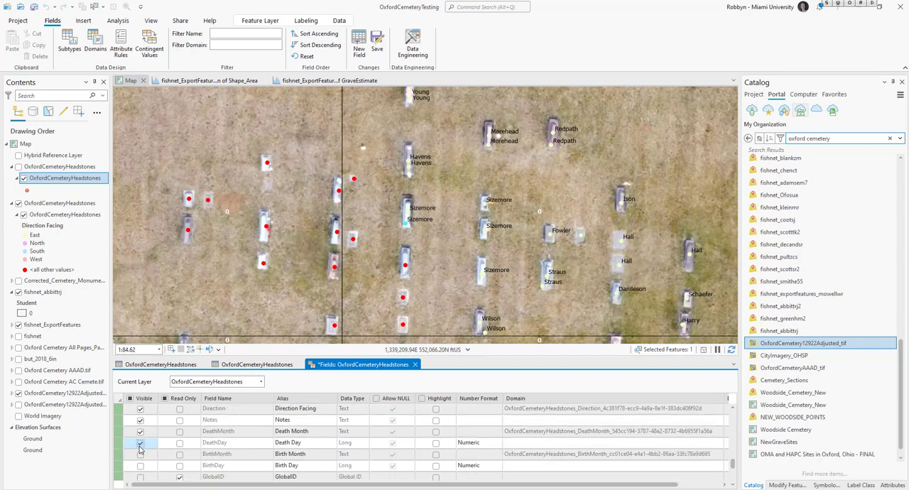
{"action": "left_click", "coordinate": [140, 454]}
{"action": "left_click", "coordinate": [140, 465]}
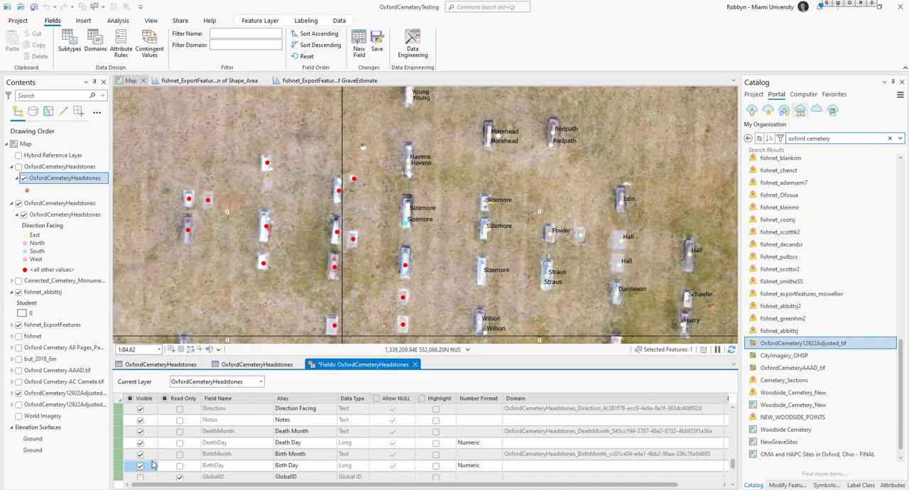
{"action": "scroll", "coordinate": [151, 465], "scroll_direction": "down", "scroll_amount": 4}
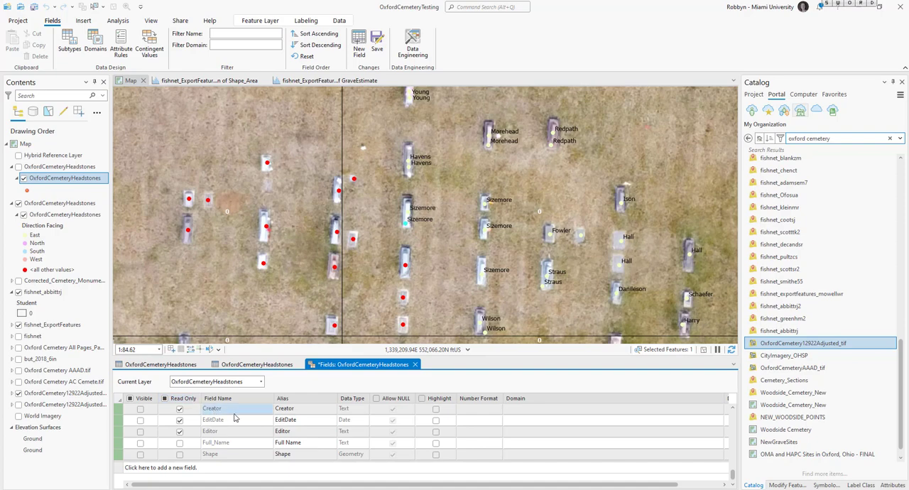
{"action": "left_click", "coordinate": [377, 48]}
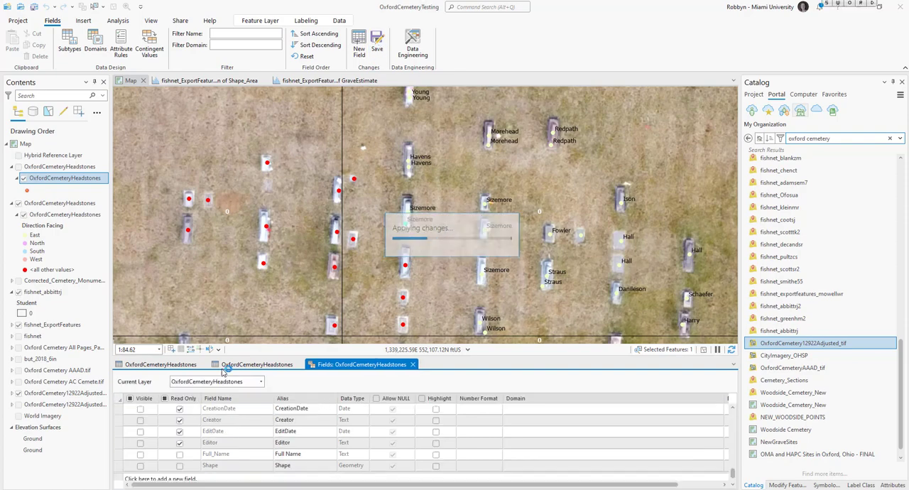
- In the headstones attribute table, move the Birth Year column to sit between Notes and Death Month
{"action": "left_click", "coordinate": [245, 364]}
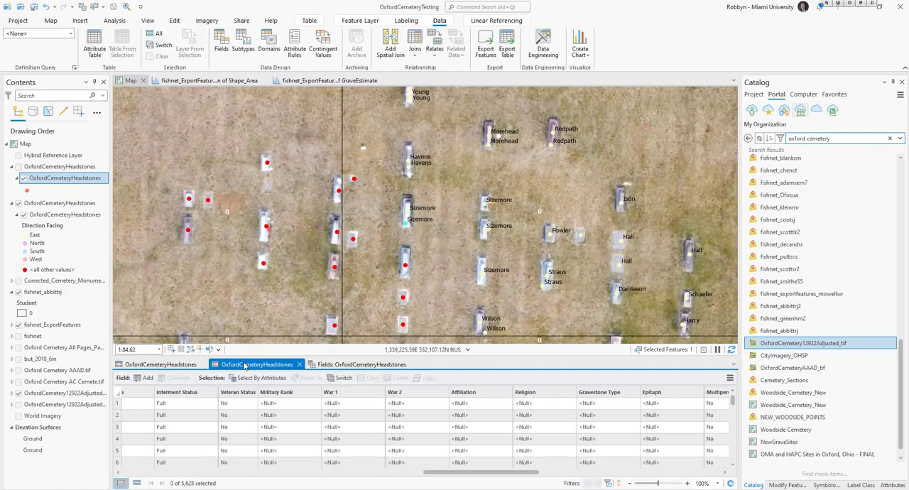
{"action": "left_click_drag", "start_coordinate": [438, 472], "coordinate": [490, 469]}
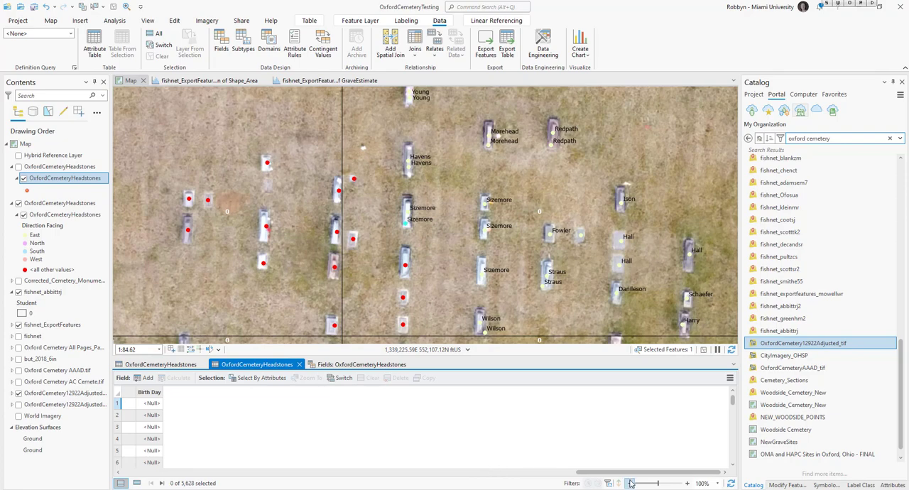
{"action": "left_click_drag", "start_coordinate": [629, 473], "coordinate": [158, 481]}
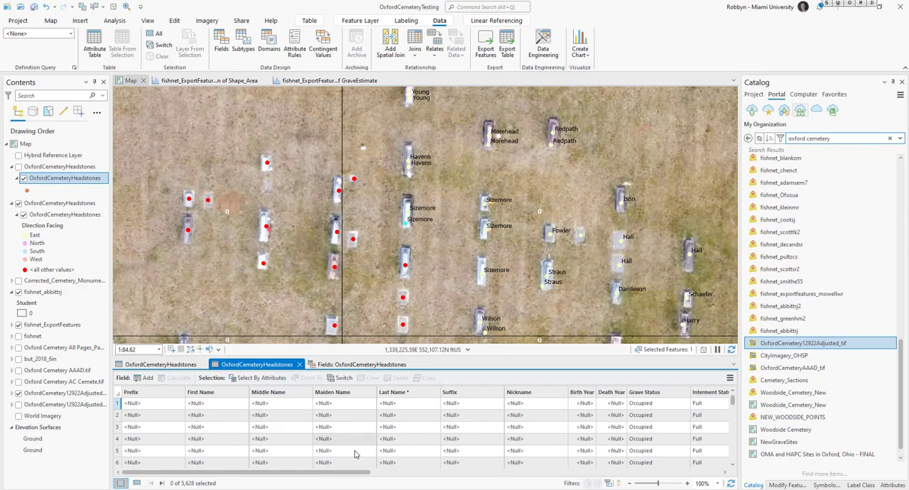
{"action": "left_click_drag", "start_coordinate": [348, 476], "coordinate": [463, 474]}
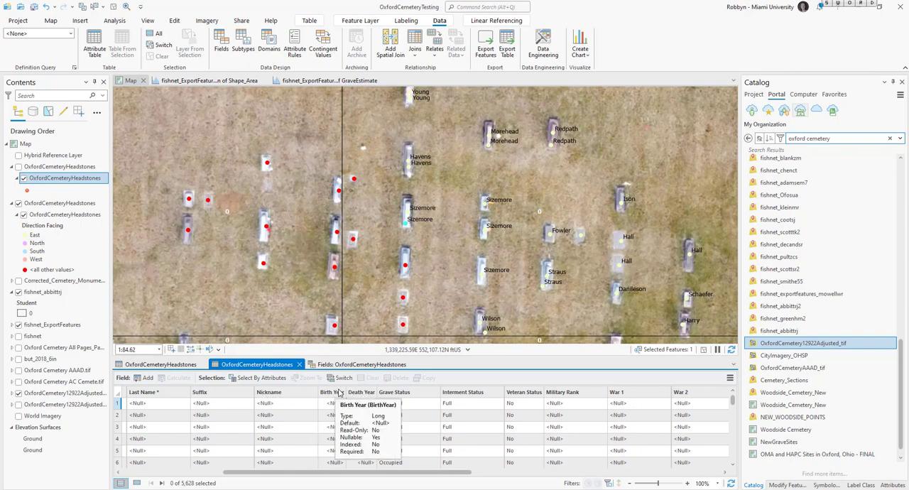
{"action": "left_click_drag", "start_coordinate": [335, 395], "coordinate": [533, 402]}
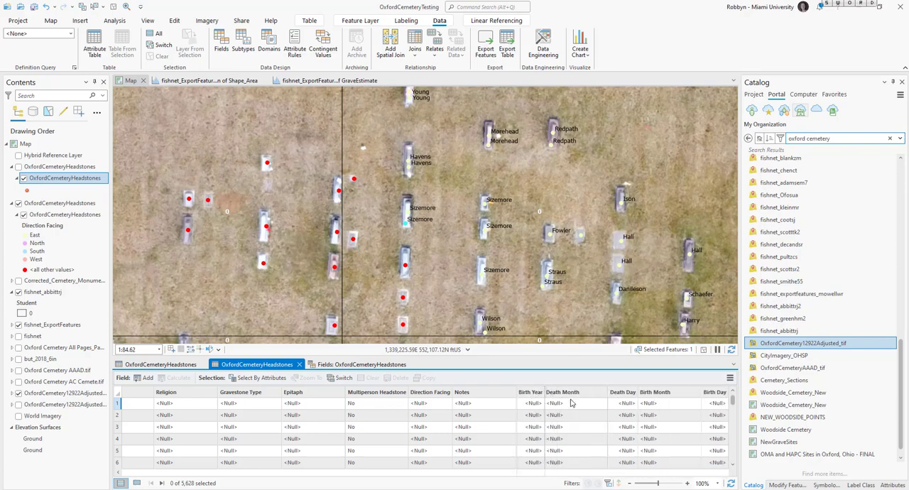
- Rearrange the birth columns after Notes into the order Birth Month, Birth Day, Birth Year, ahead of Death Month
{"action": "left_click_drag", "start_coordinate": [636, 398], "coordinate": [519, 402]}
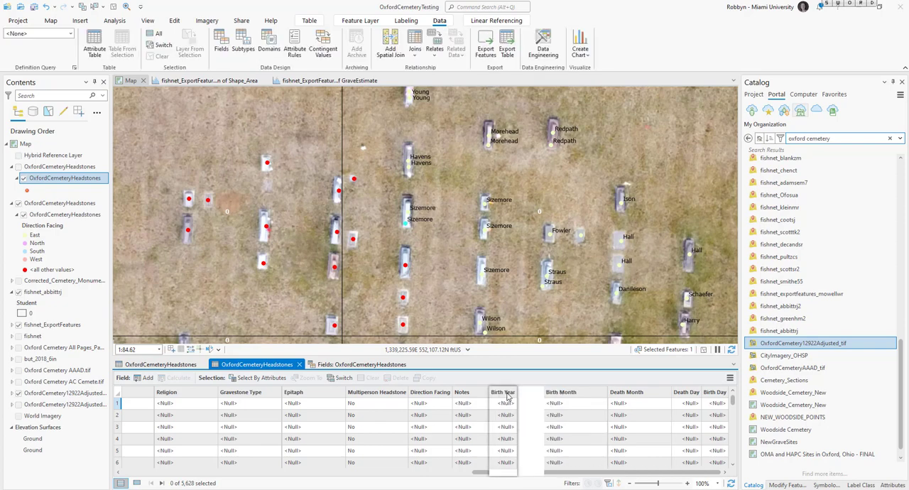
{"action": "left_click_drag", "start_coordinate": [577, 398], "coordinate": [522, 402]}
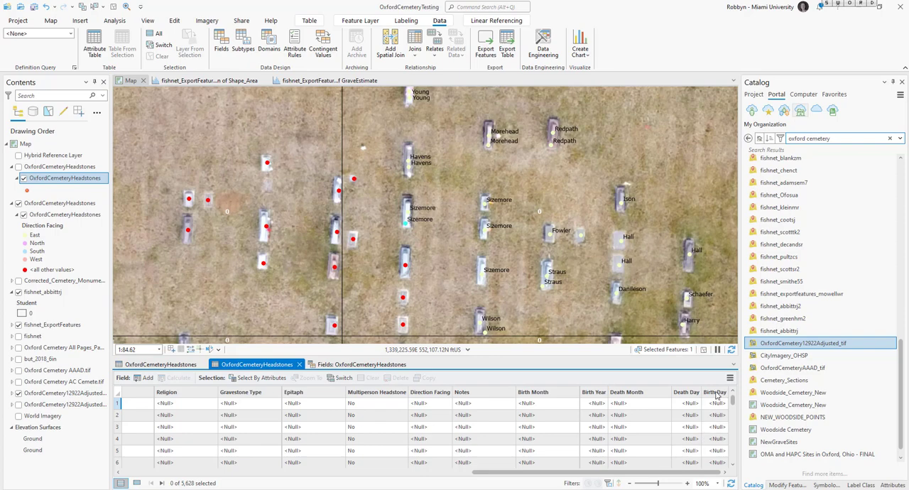
{"action": "left_click_drag", "start_coordinate": [714, 393], "coordinate": [585, 395]}
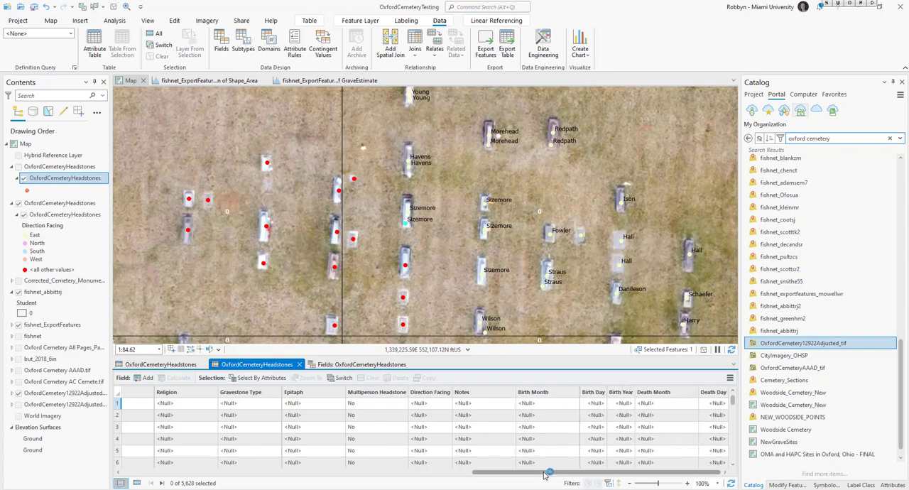
{"action": "mouse_move", "coordinate": [546, 473]}
{"action": "left_mouse_down"}
{"action": "mouse_move", "coordinate": [419, 474]}
{"action": "mouse_move", "coordinate": [560, 476]}
{"action": "left_mouse_up"}
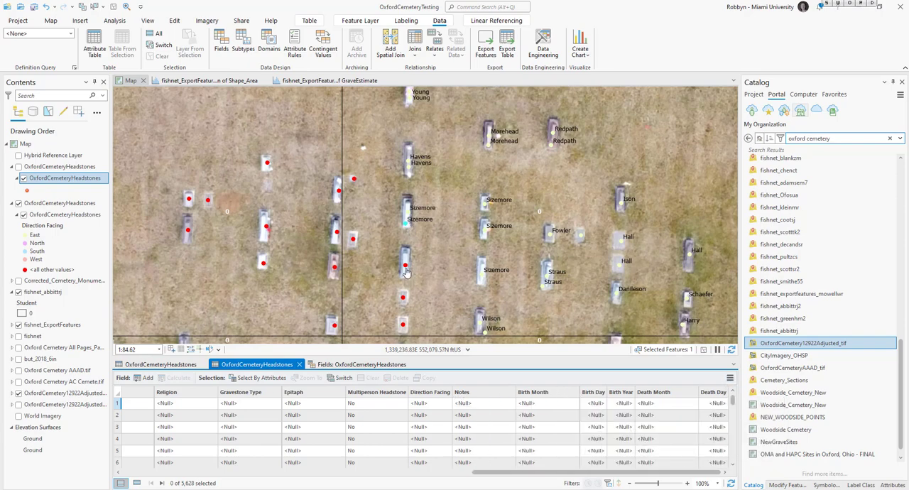
- Turn on editing and open the pop-up of the unlabelled headstone directly below the highlighted point, down to its photo attachments
{"action": "left_click", "coordinate": [175, 21]}
{"action": "left_click", "coordinate": [79, 44]}
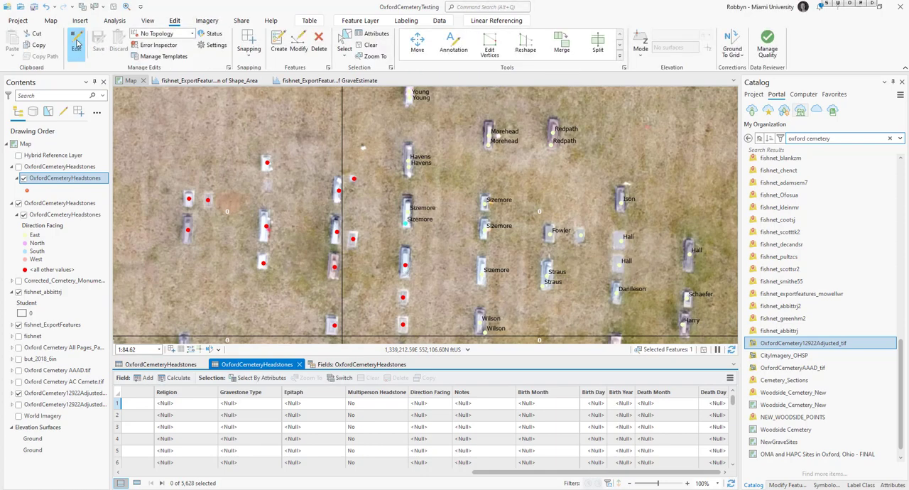
{"action": "left_click", "coordinate": [405, 268]}
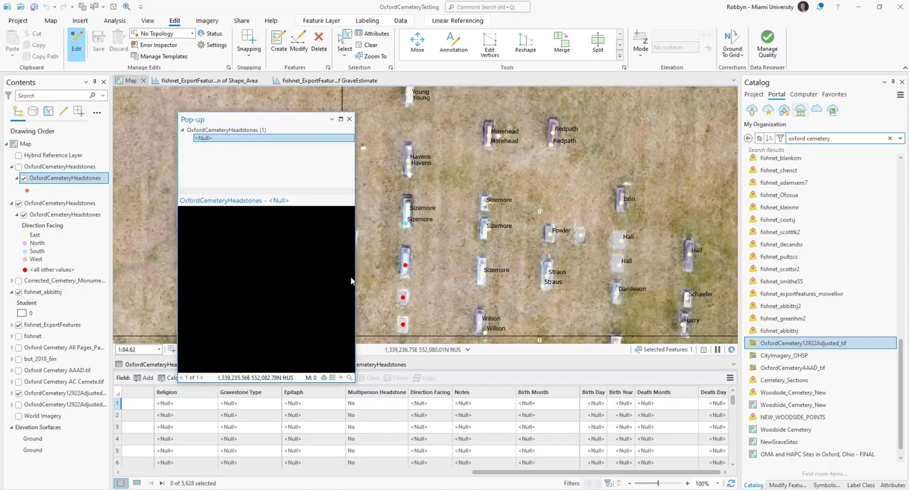
{"action": "left_click_drag", "start_coordinate": [351, 252], "coordinate": [349, 355]}
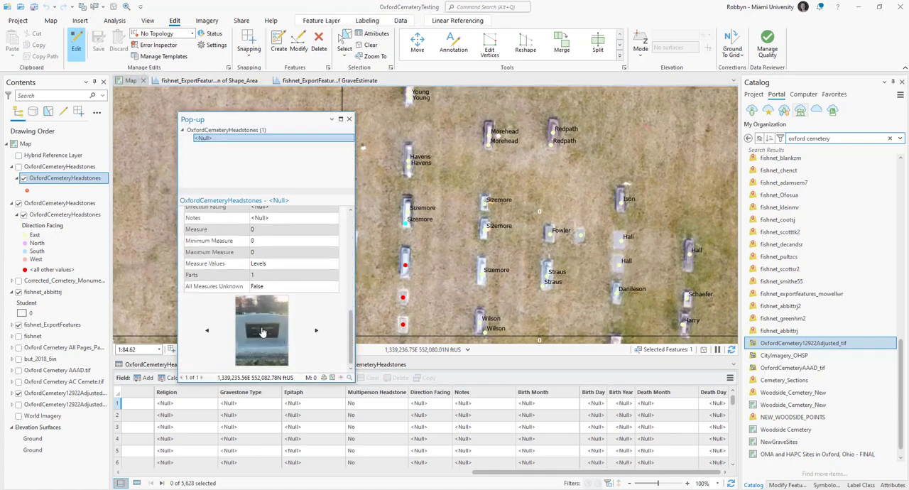
- Browse the headstone's attached photos and open the picture of the full front of the stone in the photo viewer
{"action": "left_click", "coordinate": [316, 330]}
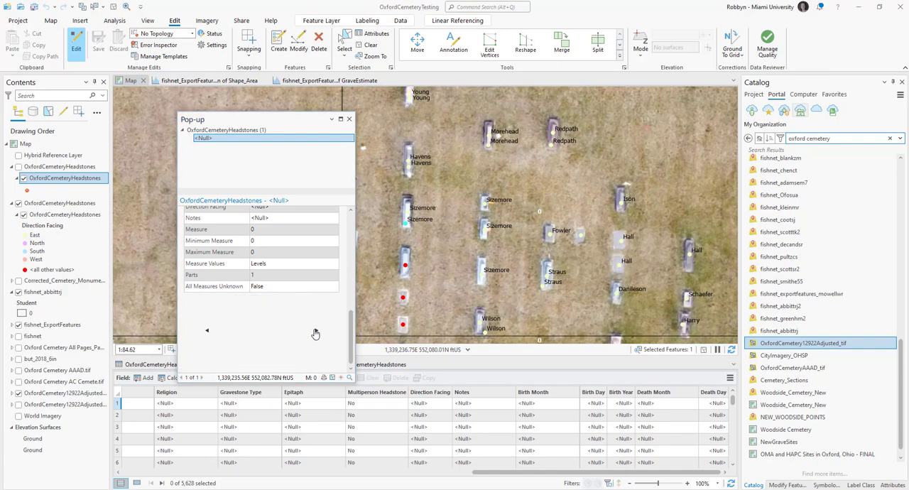
{"action": "left_click", "coordinate": [207, 332]}
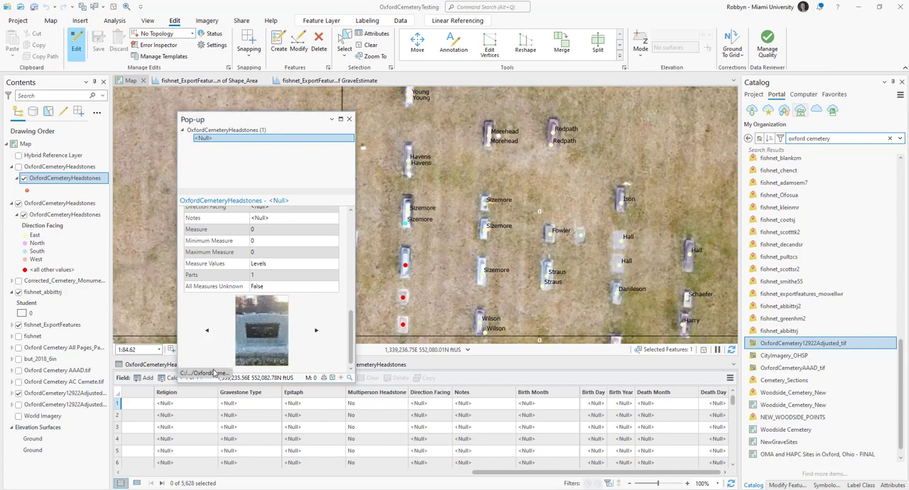
{"action": "left_click", "coordinate": [317, 331]}
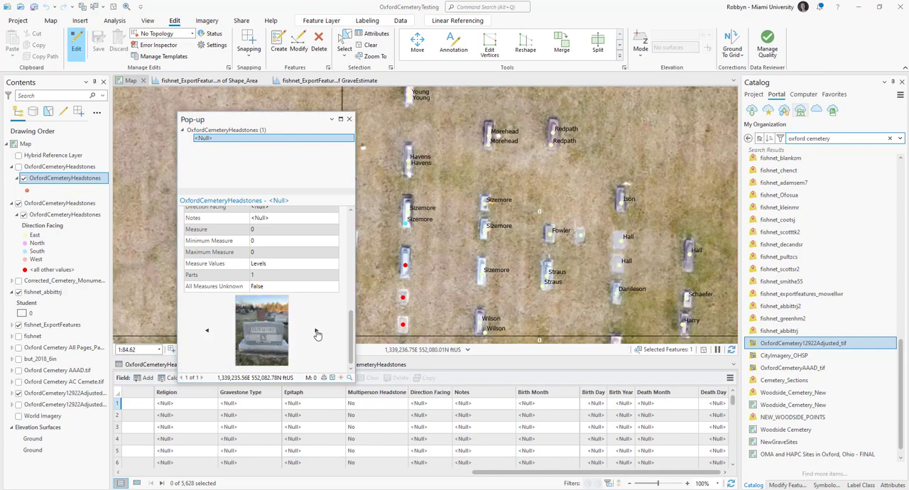
{"action": "left_click", "coordinate": [316, 332]}
{"action": "left_click", "coordinate": [317, 333]}
{"action": "left_click", "coordinate": [316, 333]}
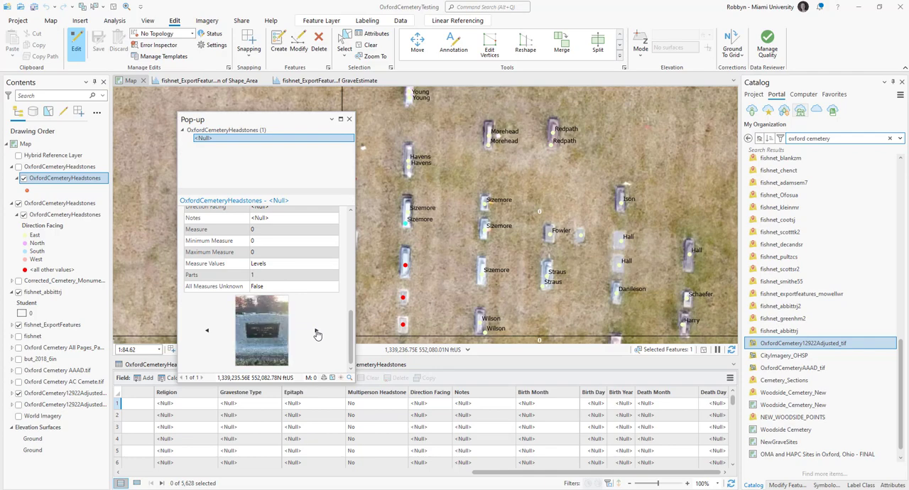
{"action": "left_click", "coordinate": [317, 333]}
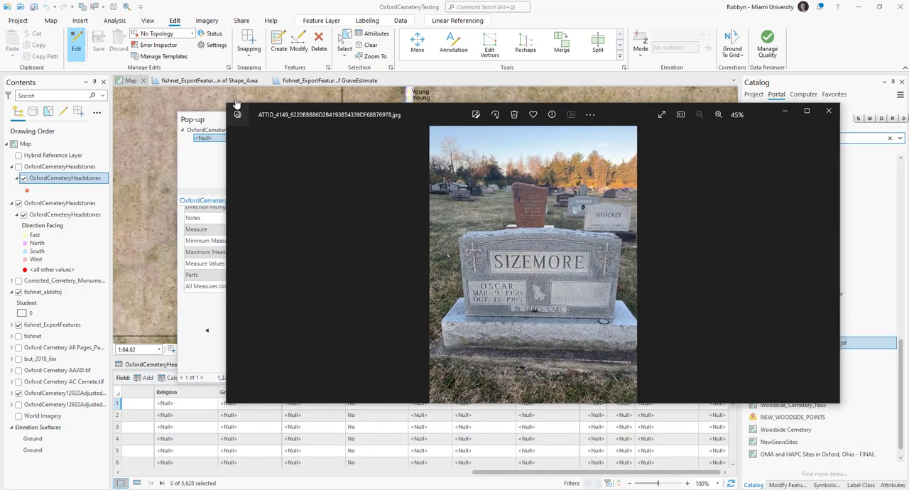
- Arrange the narrowed photo window beside the restored and widened map project window, and minimize the browser windows behind them
{"action": "left_click_drag", "start_coordinate": [227, 105], "coordinate": [547, 92]}
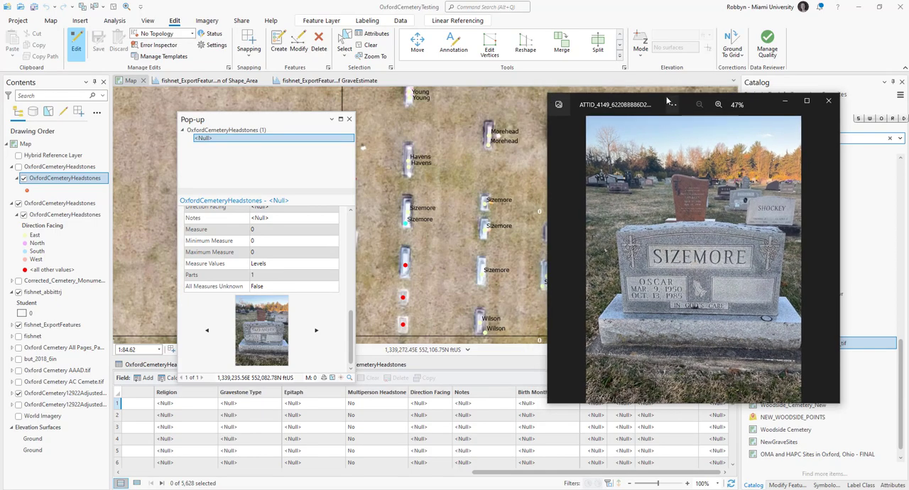
{"action": "left_click_drag", "start_coordinate": [766, 111], "coordinate": [784, 118]}
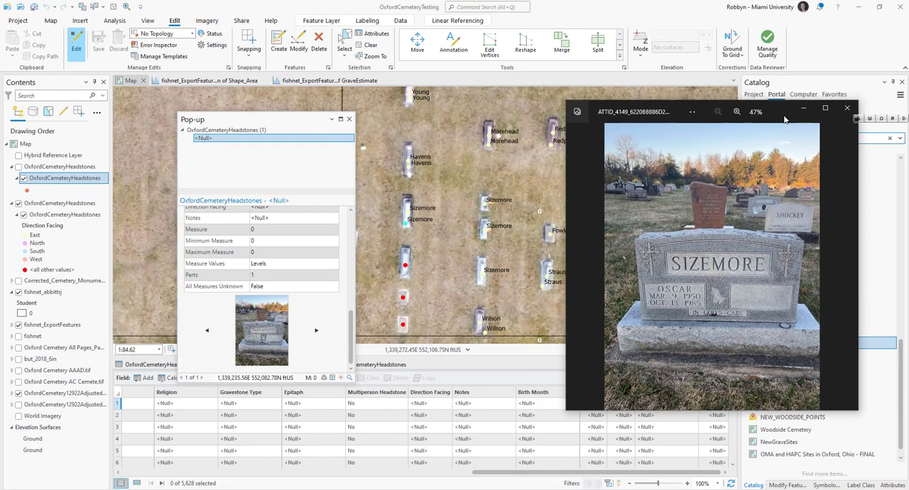
{"action": "left_click", "coordinate": [880, 6]}
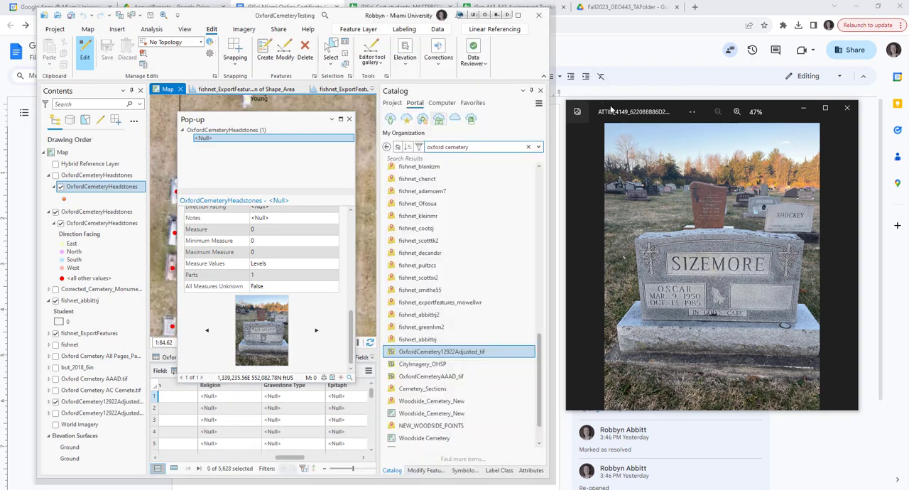
{"action": "left_click_drag", "start_coordinate": [642, 109], "coordinate": [668, 56]}
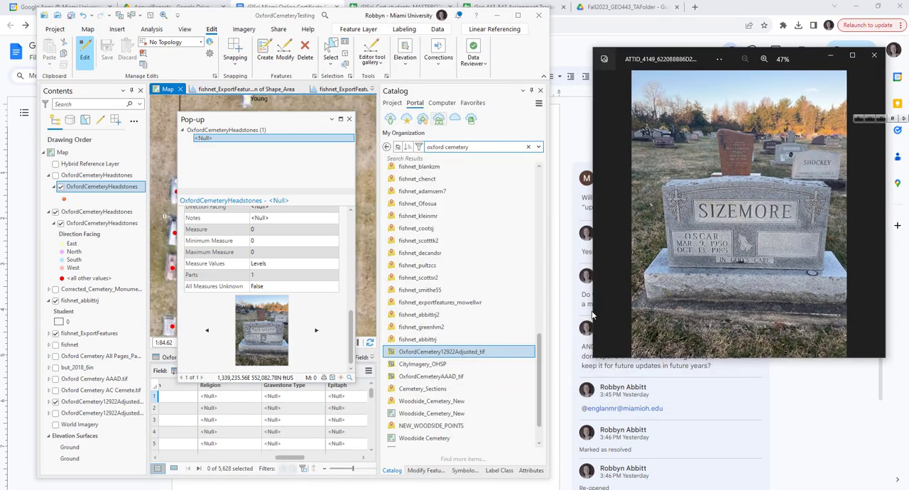
{"action": "left_click_drag", "start_coordinate": [588, 356], "coordinate": [661, 358]}
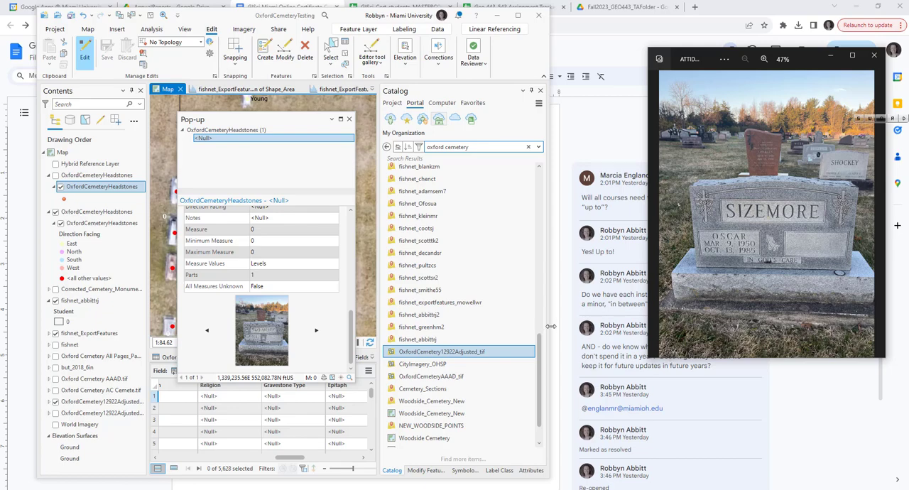
{"action": "left_click_drag", "start_coordinate": [551, 326], "coordinate": [648, 328]}
{"action": "left_click", "coordinate": [860, 8]}
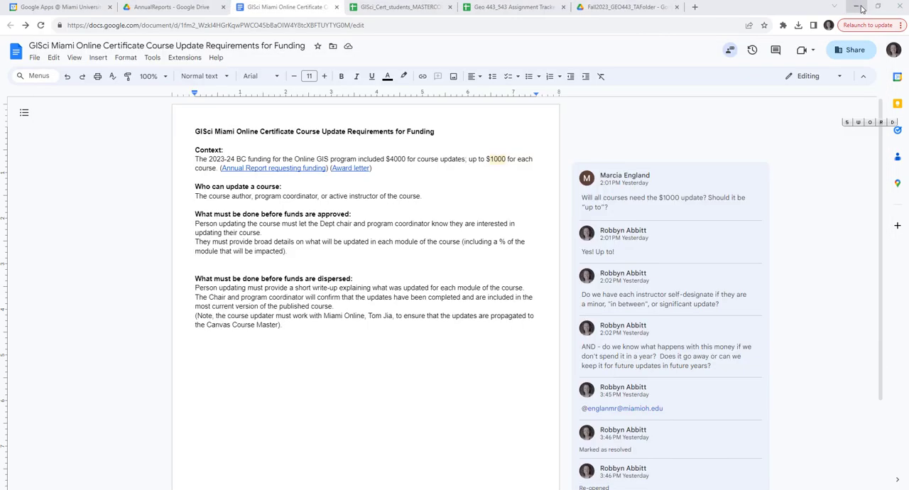
{"action": "left_click", "coordinate": [860, 8]}
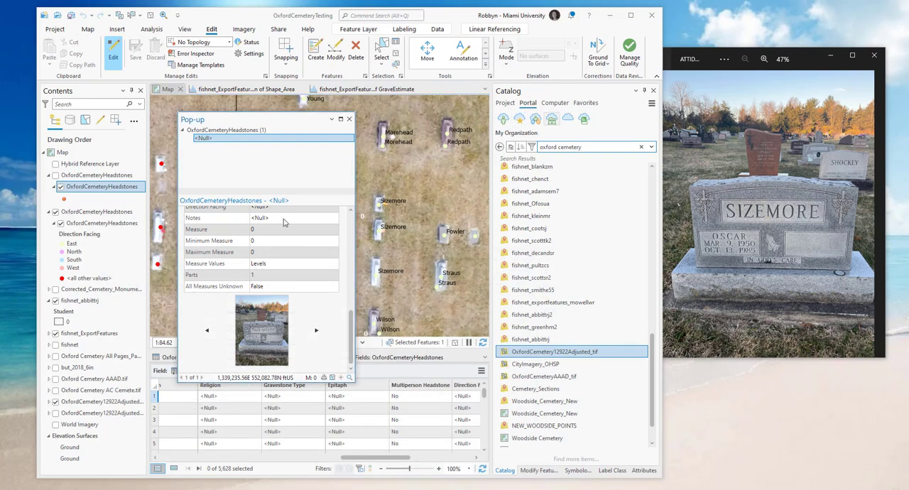
- Review the pop-up's fields, close it, select the same headstone point and show its record in the Attributes pane
{"action": "left_click_drag", "start_coordinate": [349, 327], "coordinate": [348, 217]}
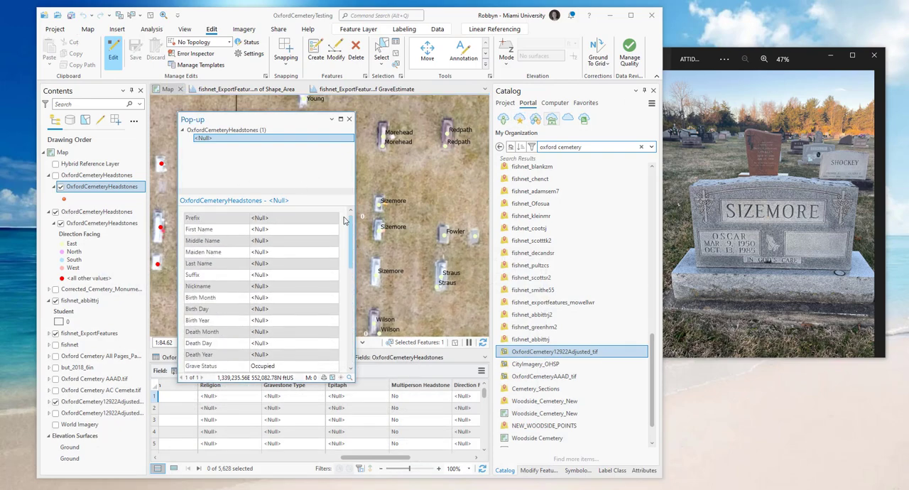
{"action": "left_click", "coordinate": [349, 120]}
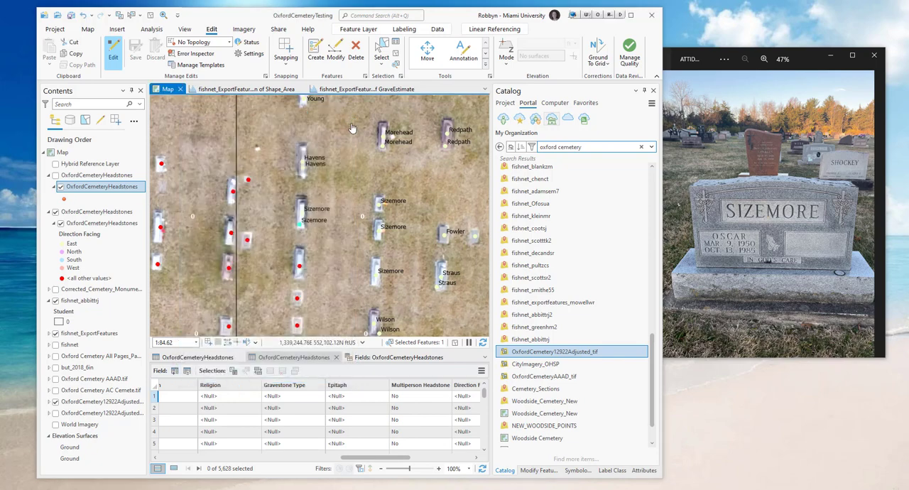
{"action": "left_click", "coordinate": [381, 51]}
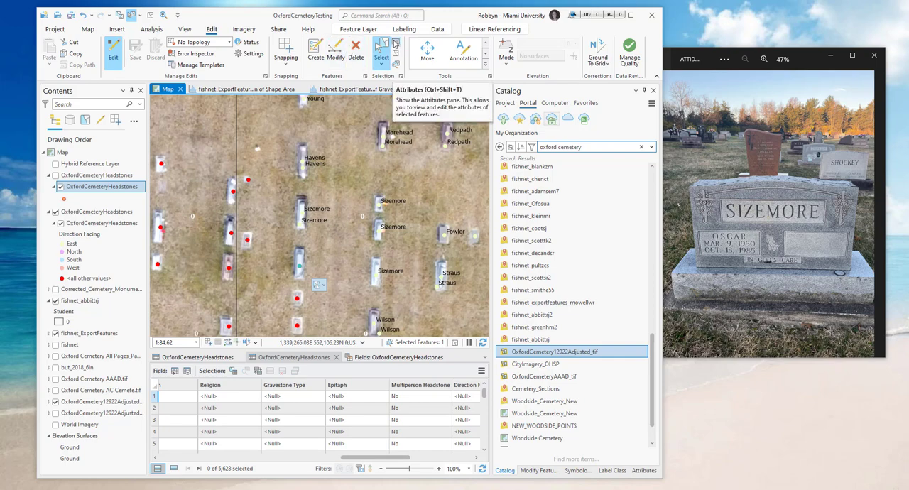
{"action": "left_click", "coordinate": [396, 44]}
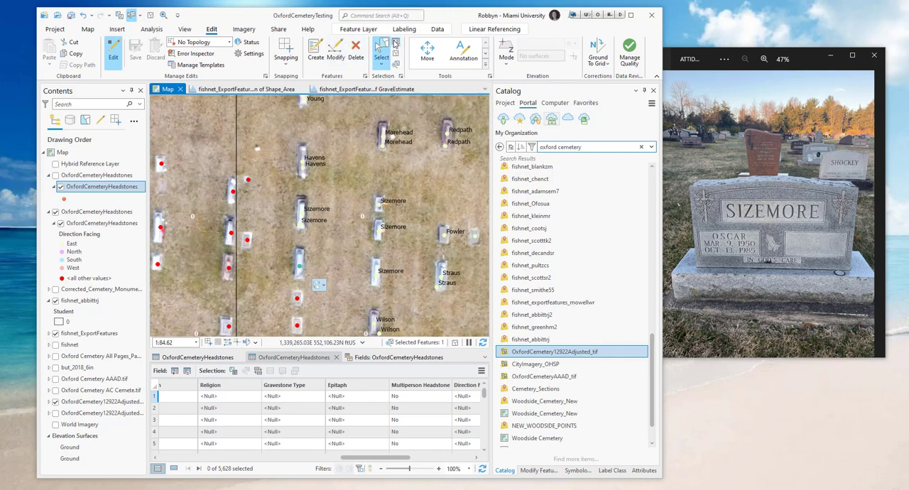
- Reselect the headstone point and show only its selected record in the attribute table of the visible OxfordCemeteryHeadstones layer
{"action": "left_click", "coordinate": [175, 471]}
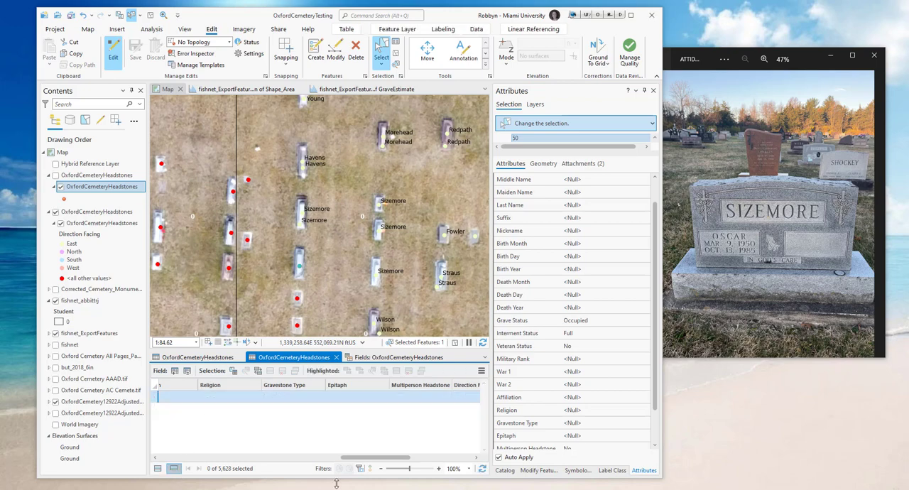
{"action": "left_click_drag", "start_coordinate": [370, 461], "coordinate": [225, 458]}
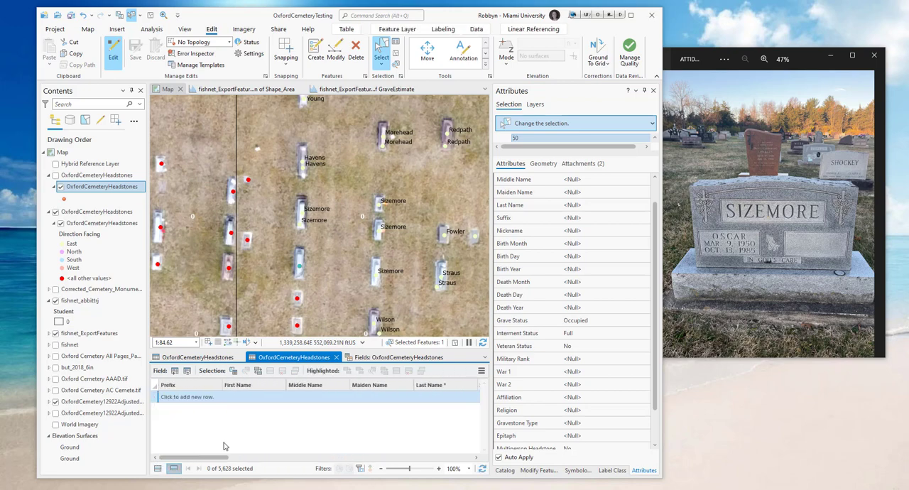
{"action": "left_click", "coordinate": [300, 267]}
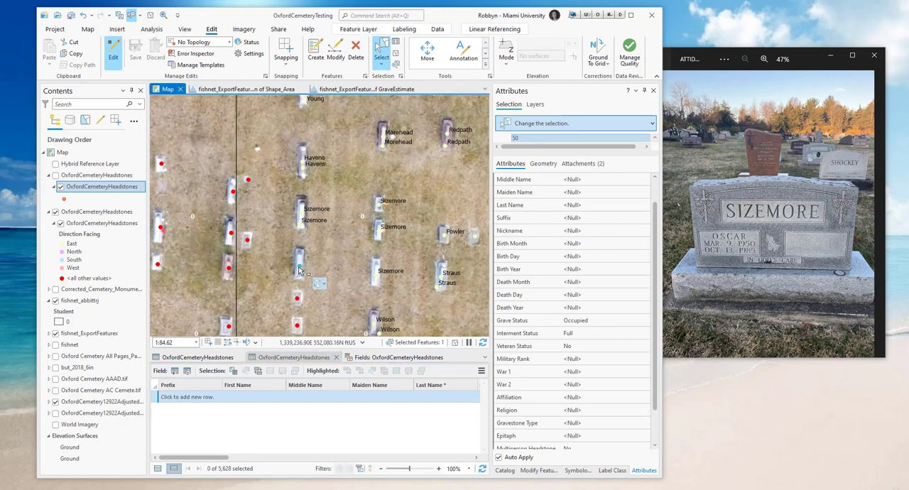
{"action": "left_click", "coordinate": [212, 358]}
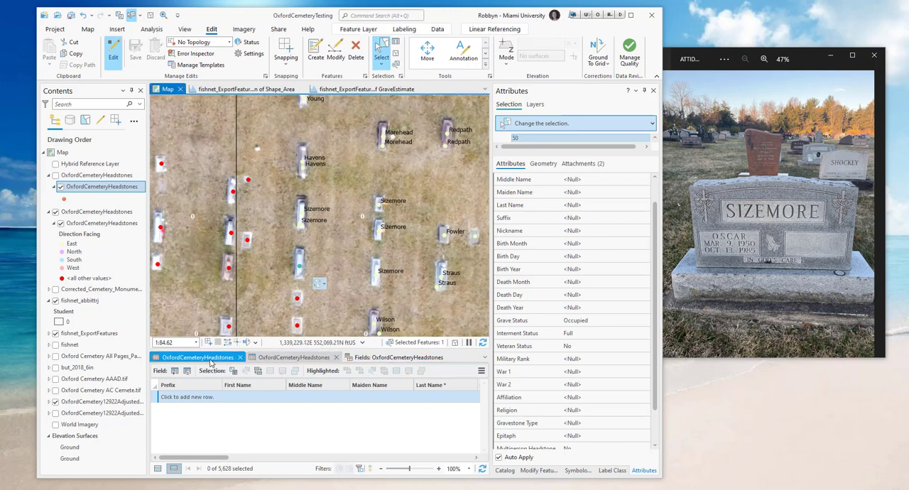
{"action": "left_click", "coordinate": [172, 470]}
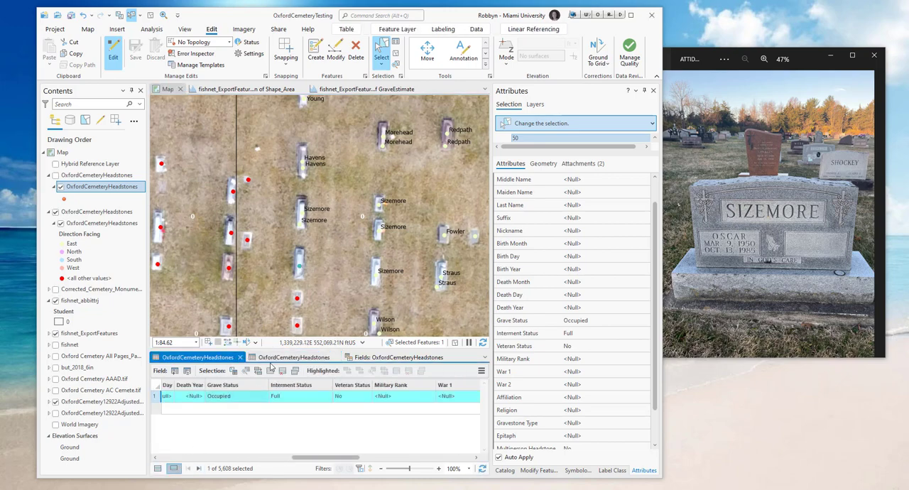
- Collapse the switched-off duplicate OxfordCemeteryHeadstones layer group in the layer list
{"action": "left_click", "coordinate": [61, 186]}
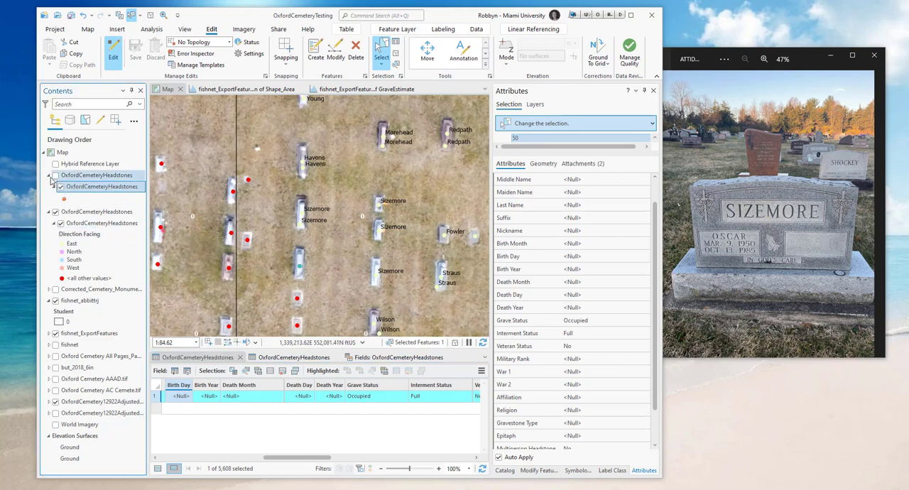
{"action": "left_click", "coordinate": [48, 175]}
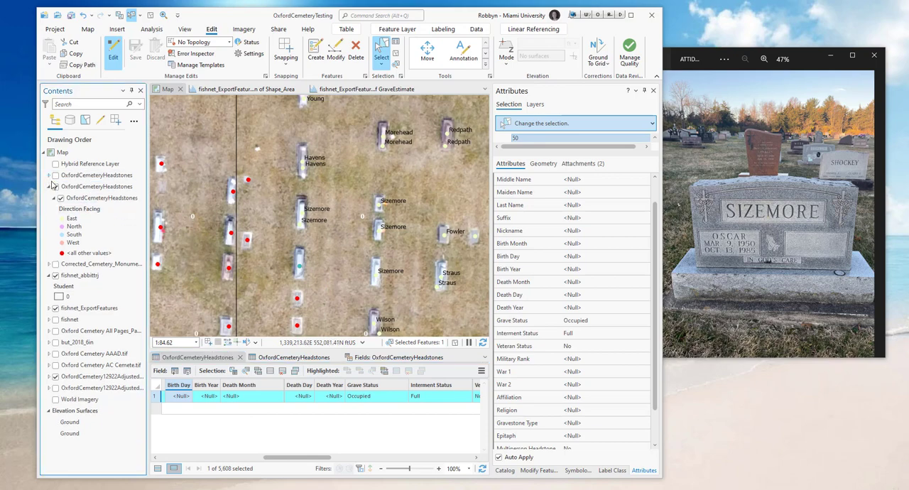
- Close the duplicate OxfordCemeteryHeadstones attribute table and enter the deceased's first and last names from the headstone photo in the selected record
{"action": "left_click", "coordinate": [333, 358]}
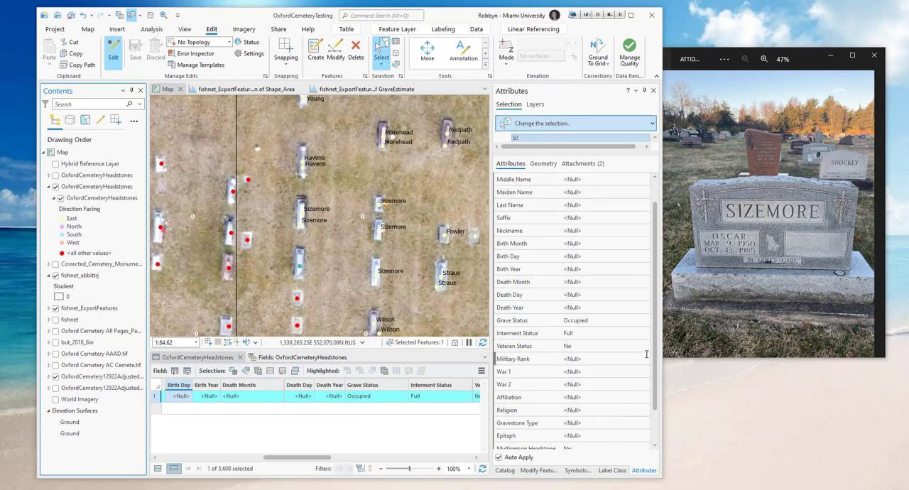
{"action": "scroll", "coordinate": [655, 349], "scroll_direction": "up", "scroll_amount": 2}
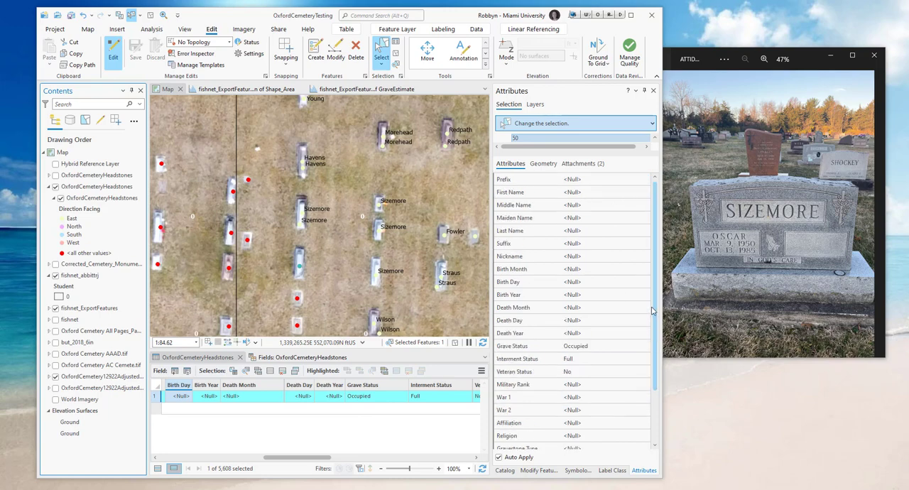
{"action": "left_click", "coordinate": [591, 192]}
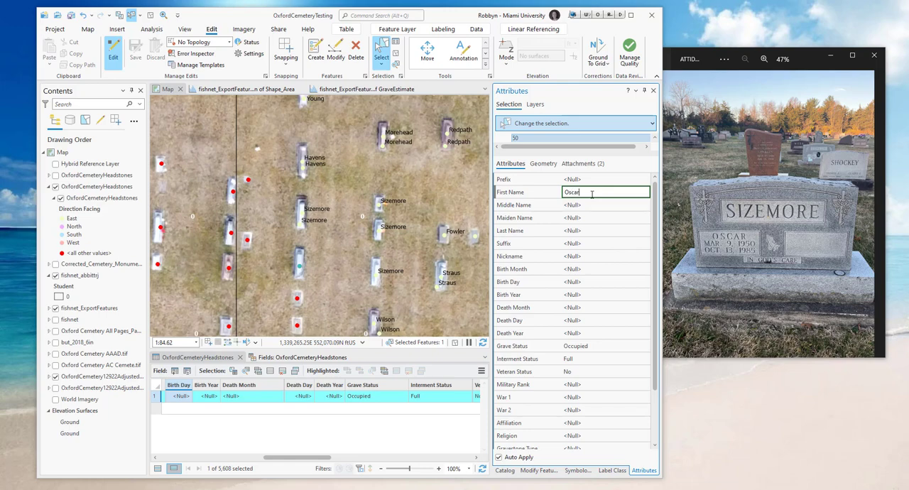
{"action": "key", "text": "Tab"}
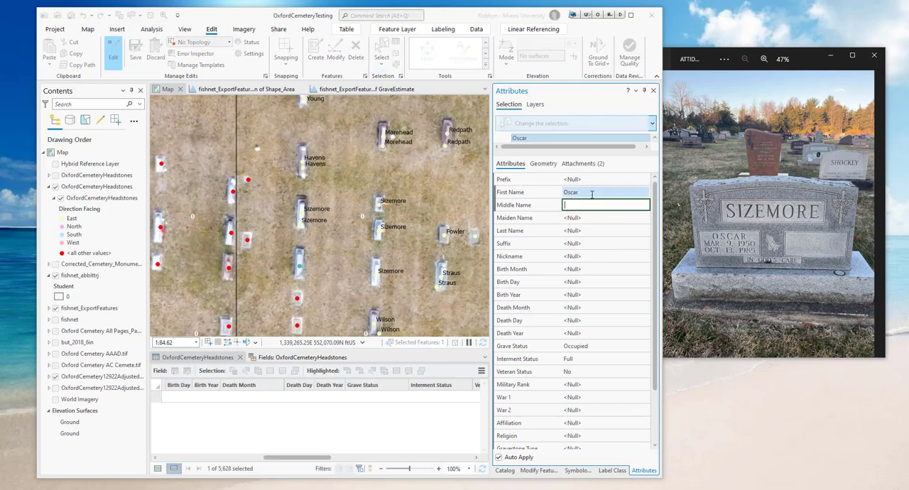
{"action": "key", "text": "Tab"}
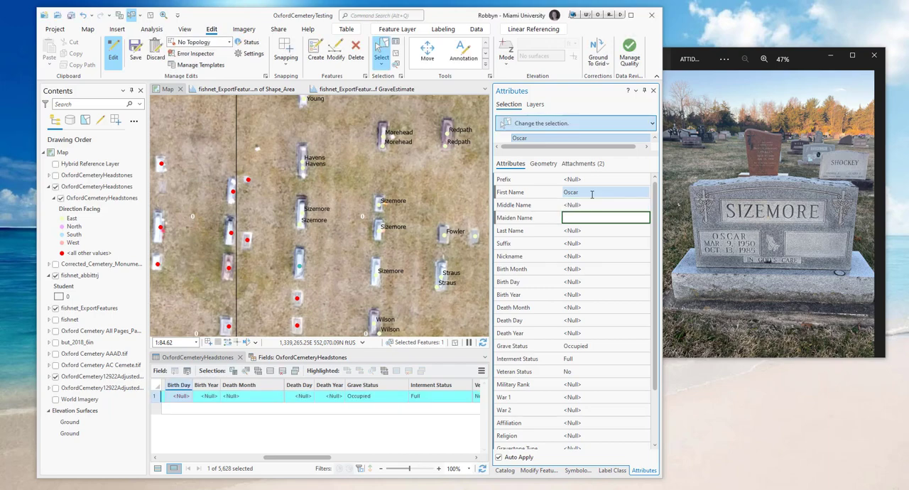
{"action": "key", "text": "Tab"}
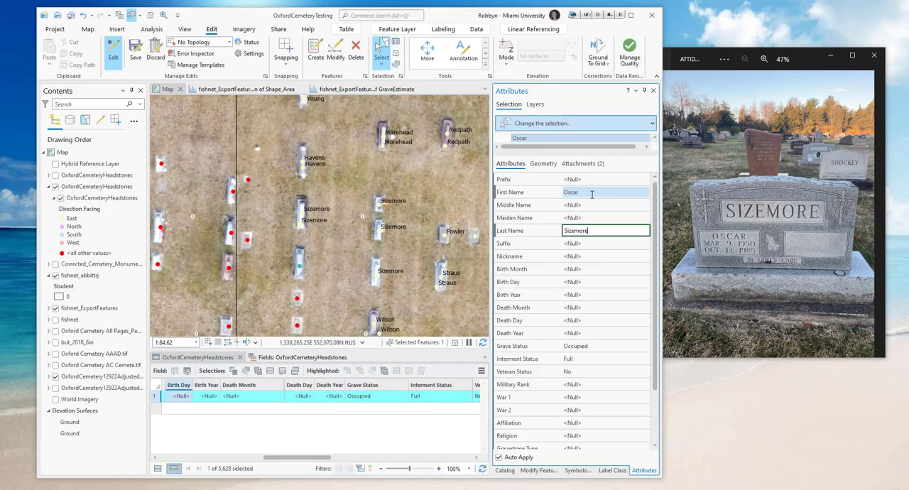
{"action": "key", "text": "Tab"}
{"action": "key", "text": "Tab"}
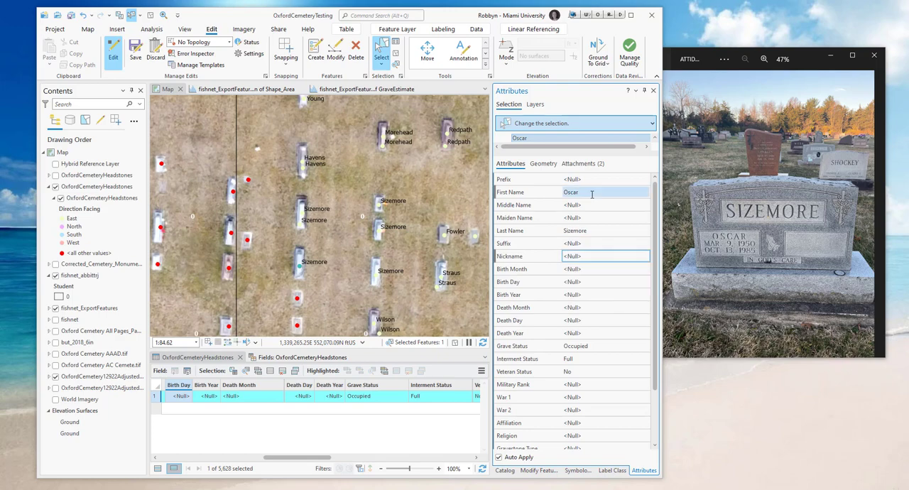
- Fill in the birth month, birth day and birth year of the selected headstone record from the photo's inscription
{"action": "key", "text": "Tab"}
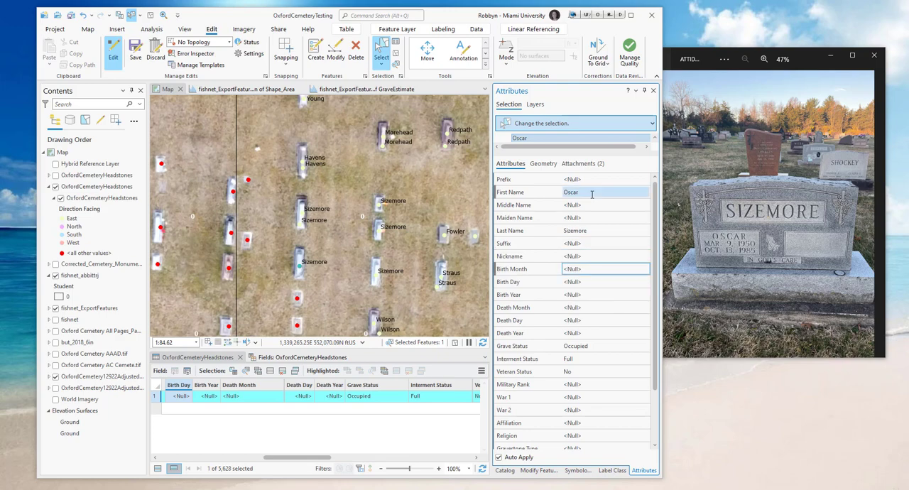
{"action": "left_click", "coordinate": [648, 270]}
{"action": "key", "text": "Down"}
{"action": "key", "text": "Down"}
{"action": "key", "text": "Down"}
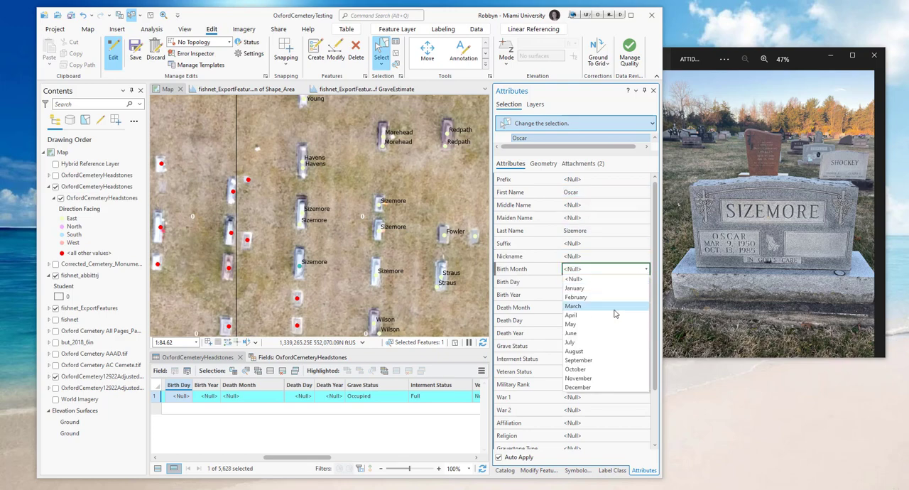
{"action": "key", "text": "Return"}
{"action": "key", "text": "Tab"}
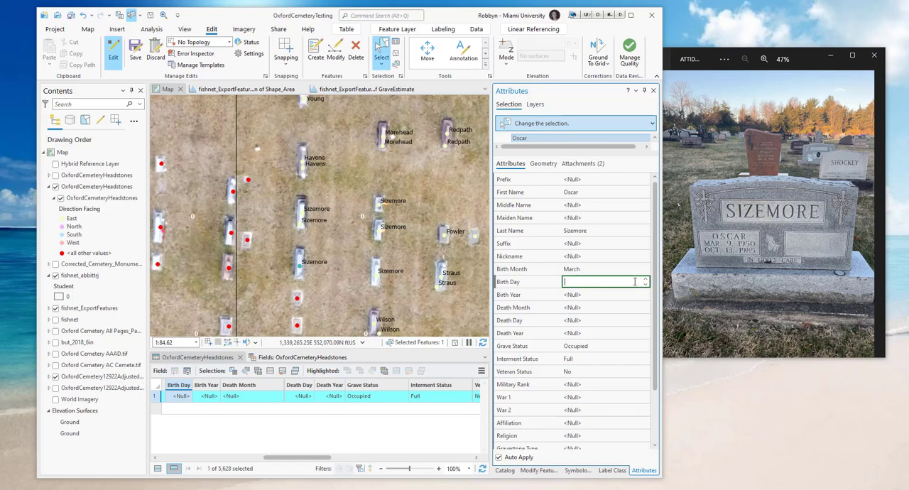
{"action": "type", "text": "9"}
{"action": "left_click", "coordinate": [615, 295]}
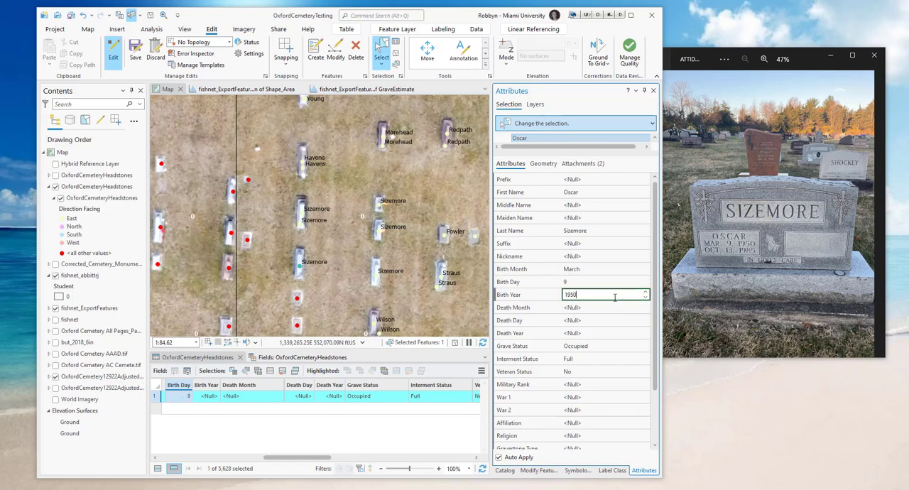
- Set the record's death date to October 13, 1985 and its Veteran Status to Yes
{"action": "left_click", "coordinate": [628, 307]}
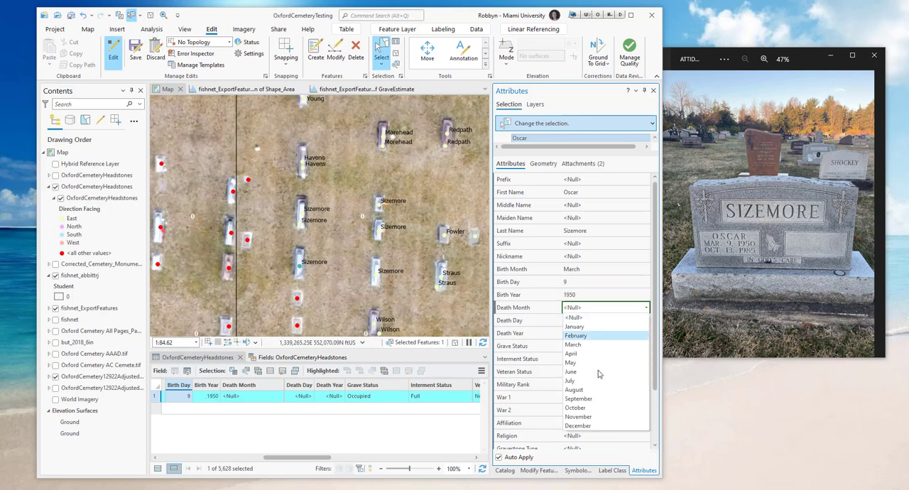
{"action": "left_click", "coordinate": [595, 408]}
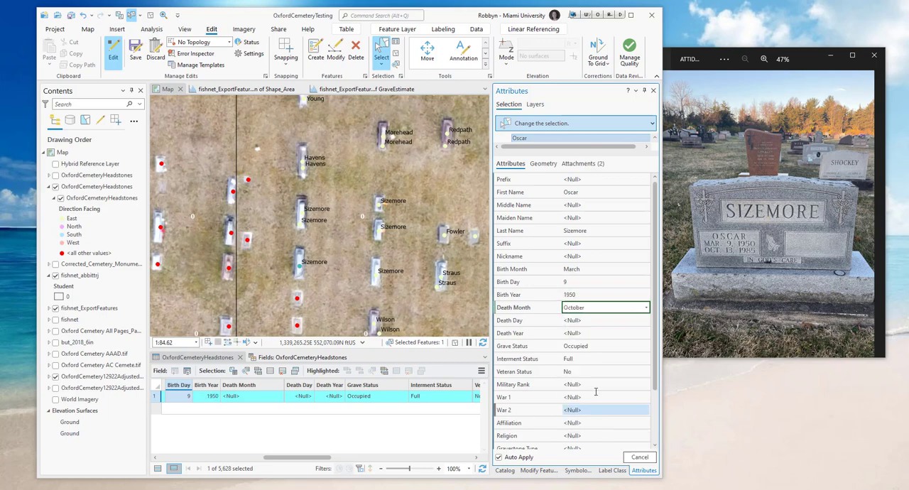
{"action": "left_click", "coordinate": [606, 321]}
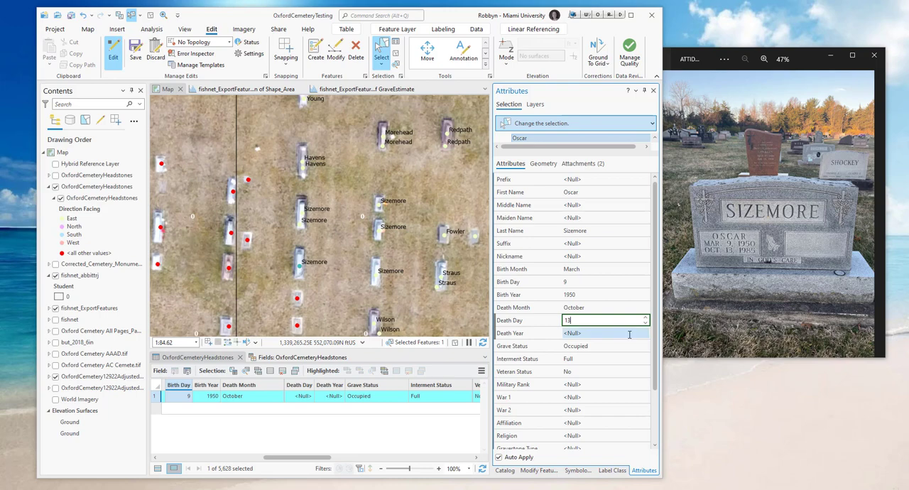
{"action": "left_click", "coordinate": [628, 333]}
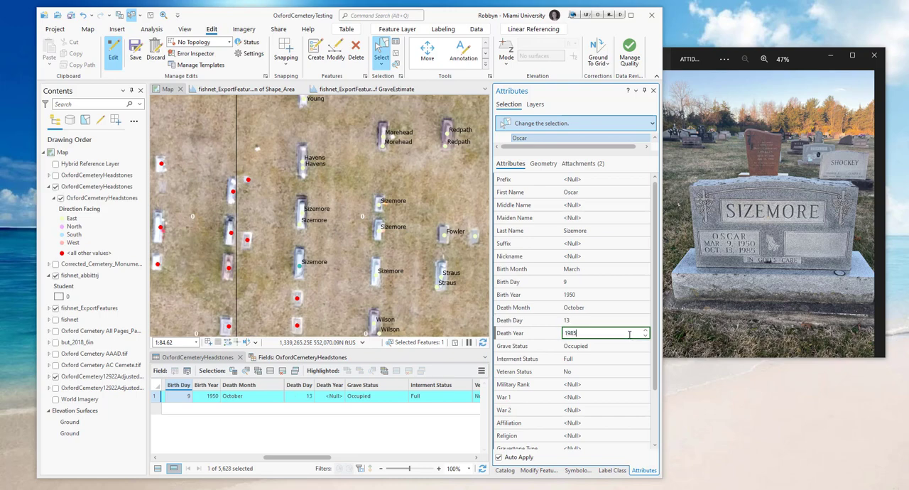
{"action": "left_click", "coordinate": [627, 370]}
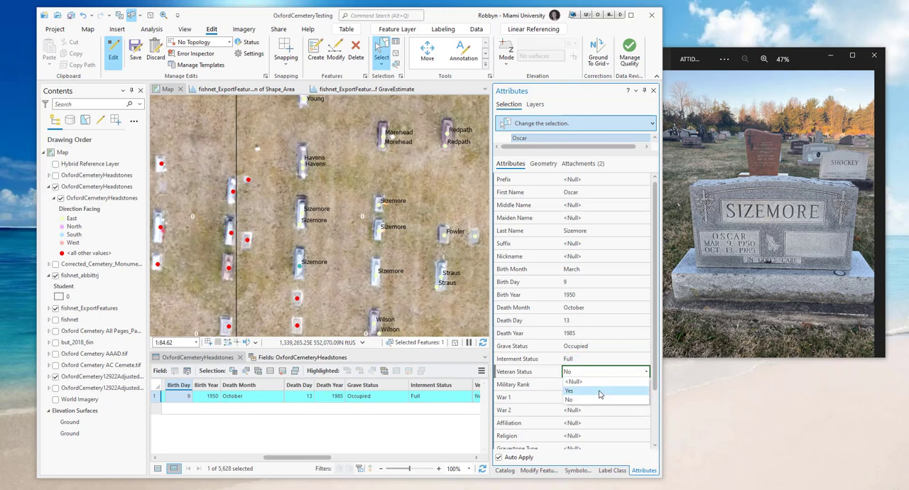
{"action": "left_click", "coordinate": [600, 391]}
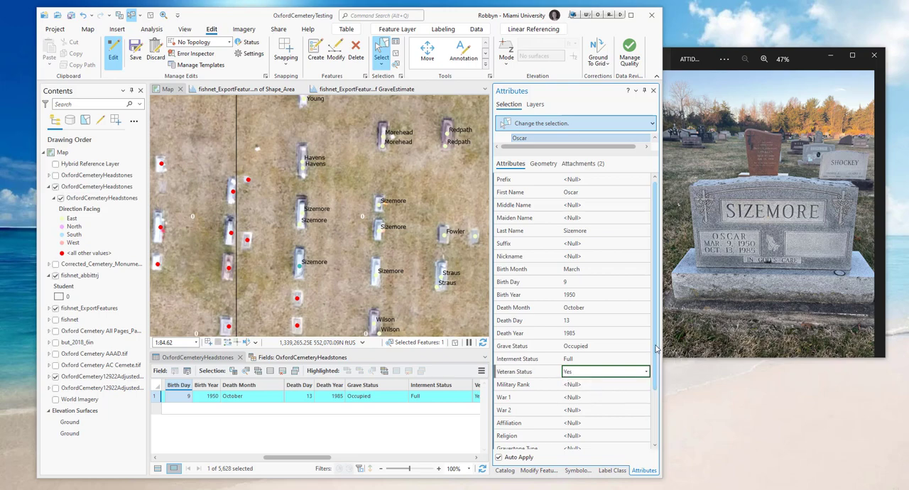
- Set the headstone's Gravestone Type to Standing and its Epitaph to "In God's Care"
{"action": "left_click_drag", "start_coordinate": [654, 350], "coordinate": [654, 410]}
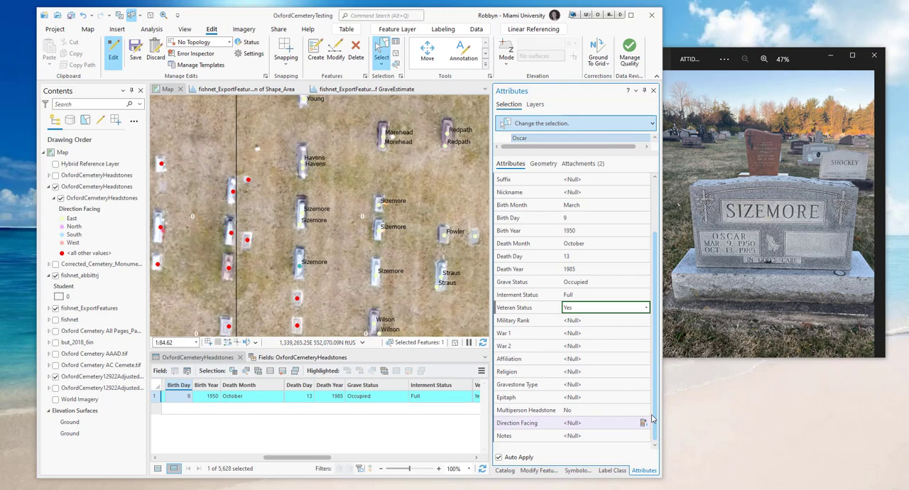
{"action": "left_click", "coordinate": [590, 385]}
{"action": "left_click", "coordinate": [588, 404]}
{"action": "left_click", "coordinate": [591, 396]}
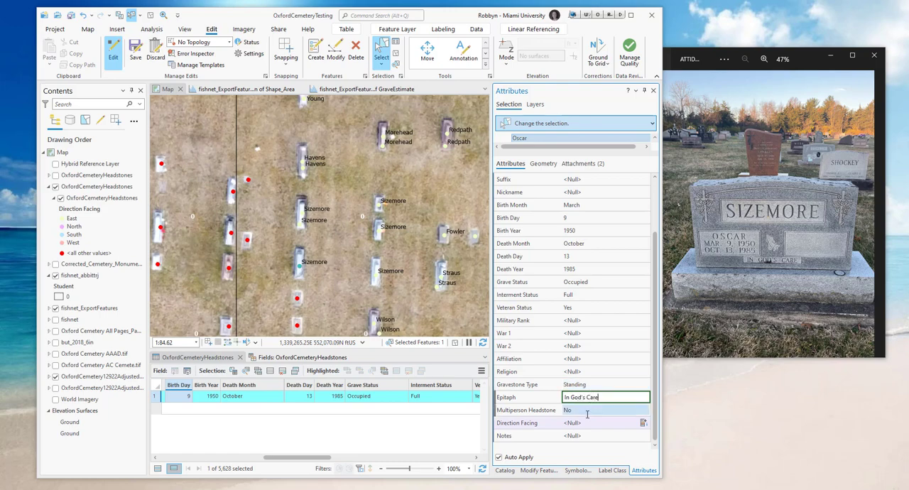
- Set Multiperson Headstone to Yes and Direction Facing to East for the selected headstone
{"action": "left_click", "coordinate": [587, 410]}
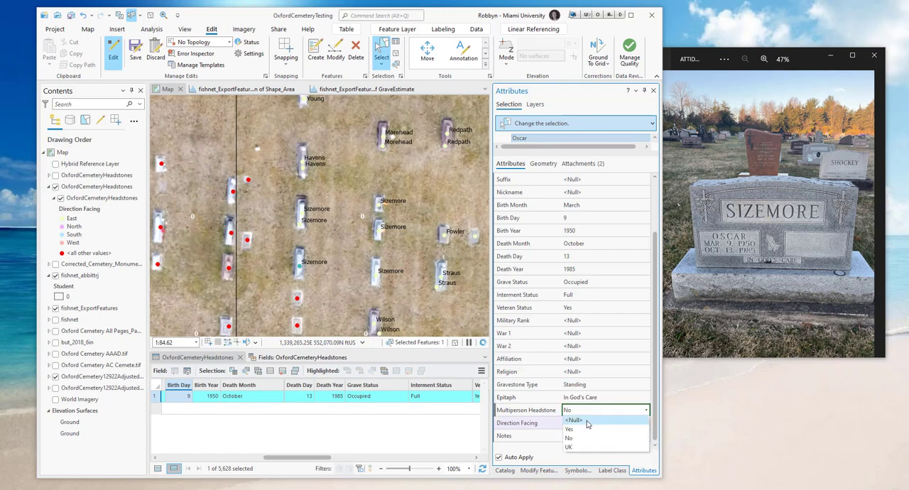
{"action": "left_click", "coordinate": [586, 430]}
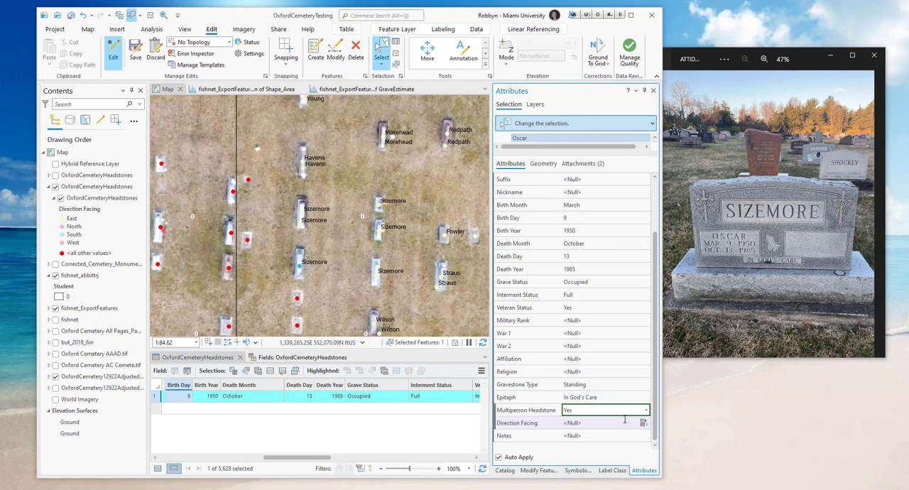
{"action": "left_click", "coordinate": [600, 423]}
{"action": "left_click", "coordinate": [605, 460]}
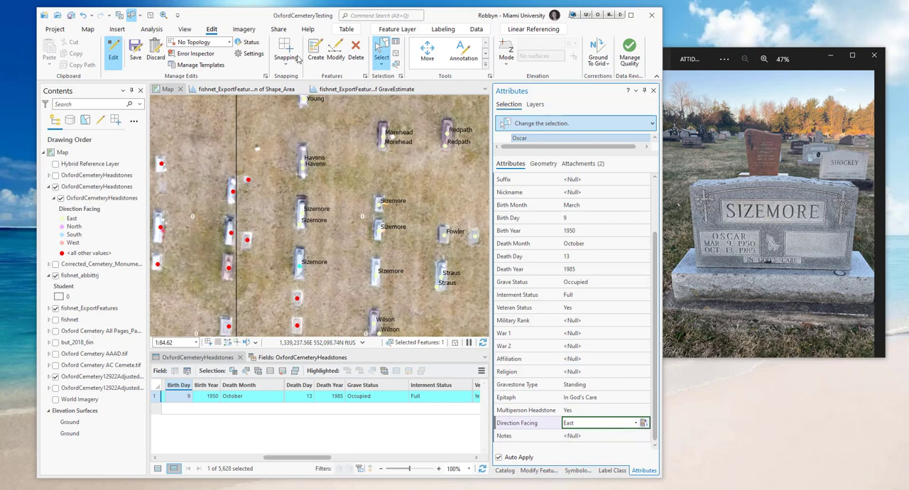
- Explore the edited headstone point, open the attached photo of its bronze military plaque from the pop-up, and close the pop-up
{"action": "left_click", "coordinate": [89, 30]}
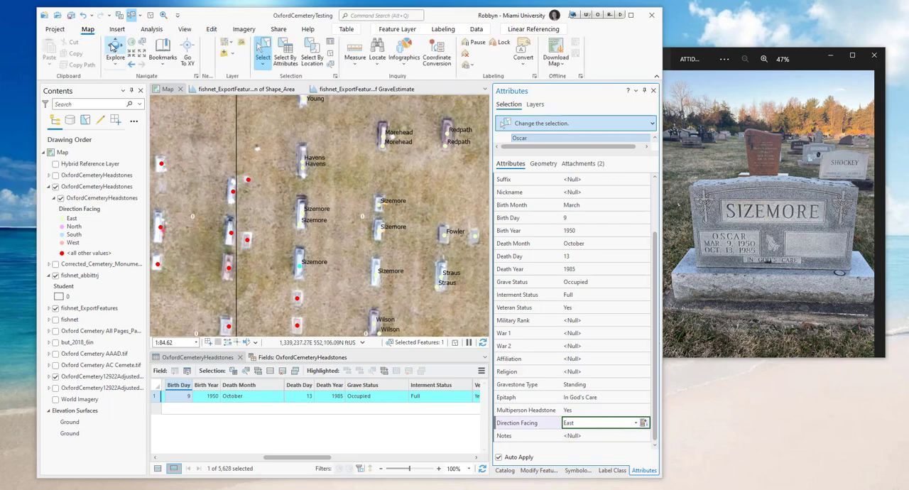
{"action": "left_click", "coordinate": [113, 50]}
{"action": "left_click", "coordinate": [298, 269]}
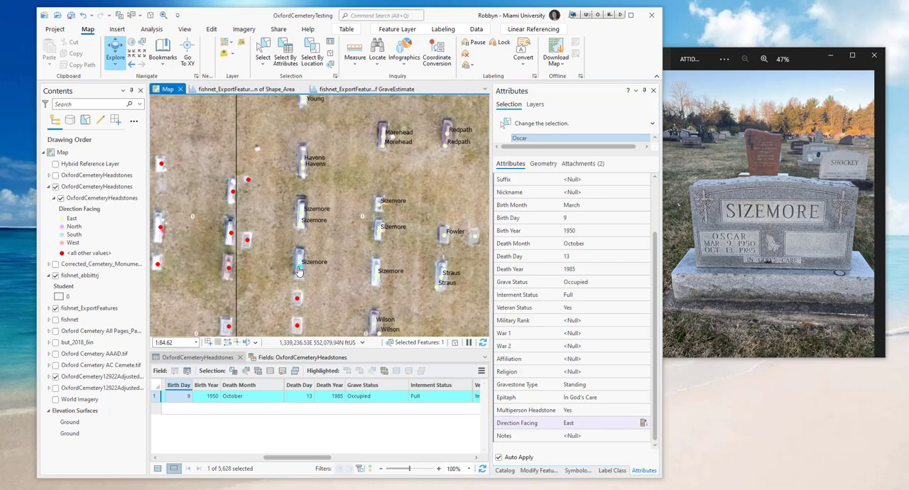
{"action": "left_click_drag", "start_coordinate": [348, 229], "coordinate": [343, 384]}
{"action": "left_click", "coordinate": [273, 335]}
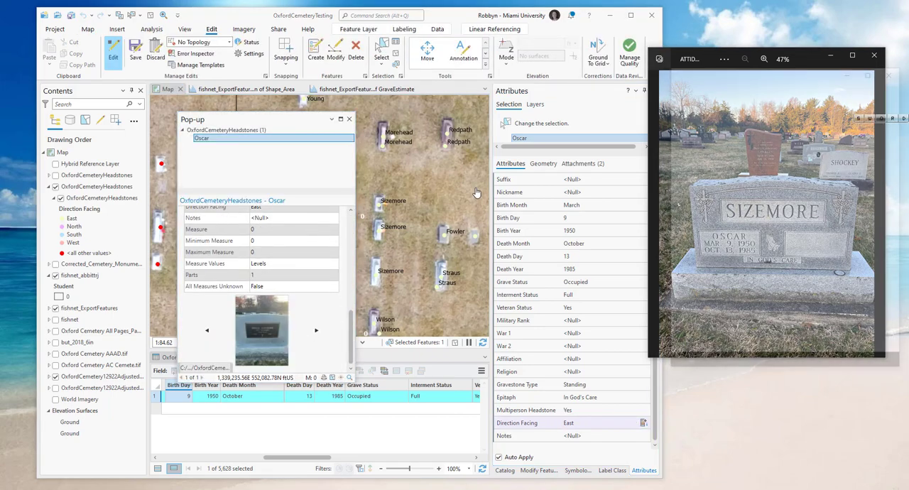
{"action": "left_click", "coordinate": [349, 120]}
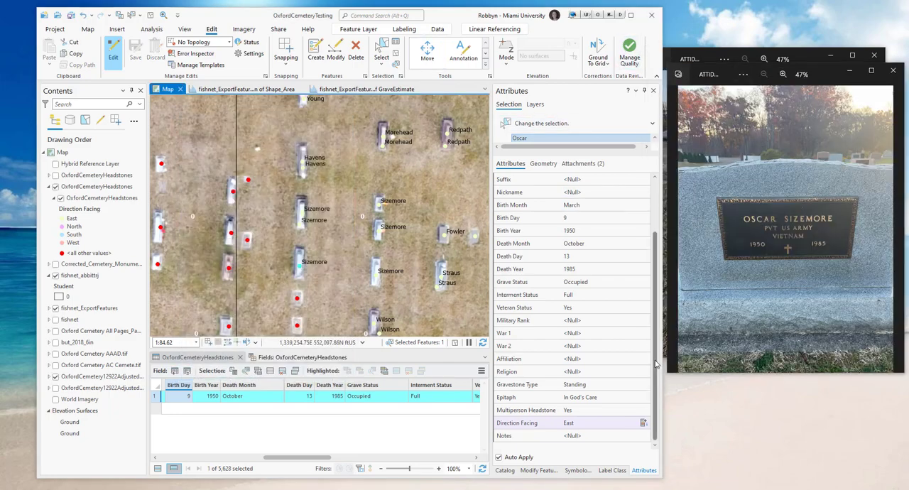
- Set the record's Military Rank to PVT US Army and War 1 to Vietnam War
{"action": "left_click_drag", "start_coordinate": [655, 367], "coordinate": [657, 349]}
{"action": "left_click", "coordinate": [589, 346]}
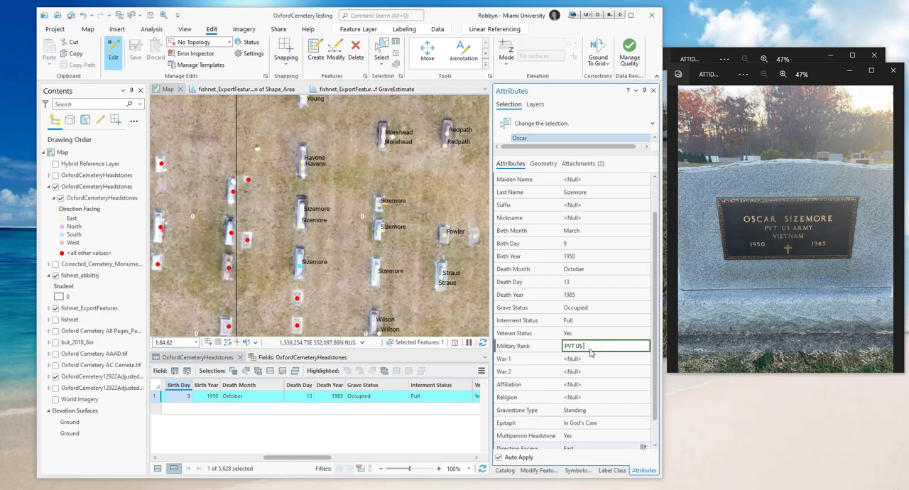
{"action": "left_click", "coordinate": [576, 359]}
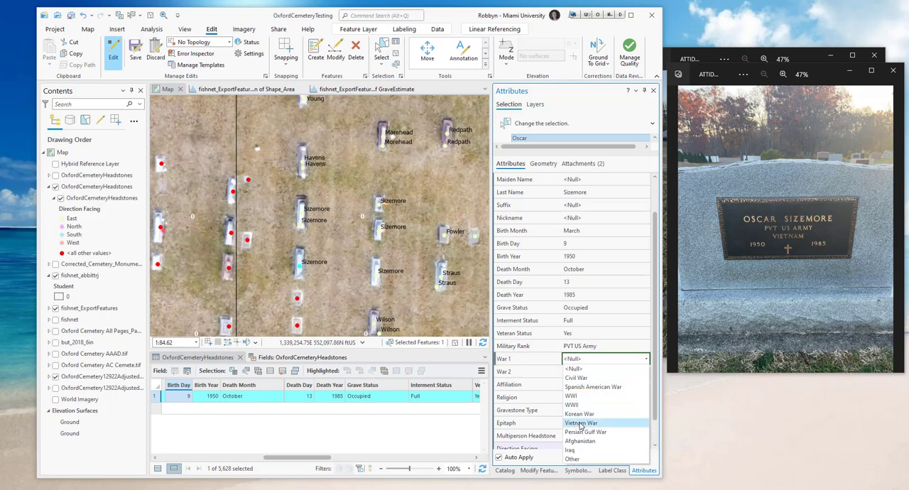
{"action": "left_click", "coordinate": [581, 423]}
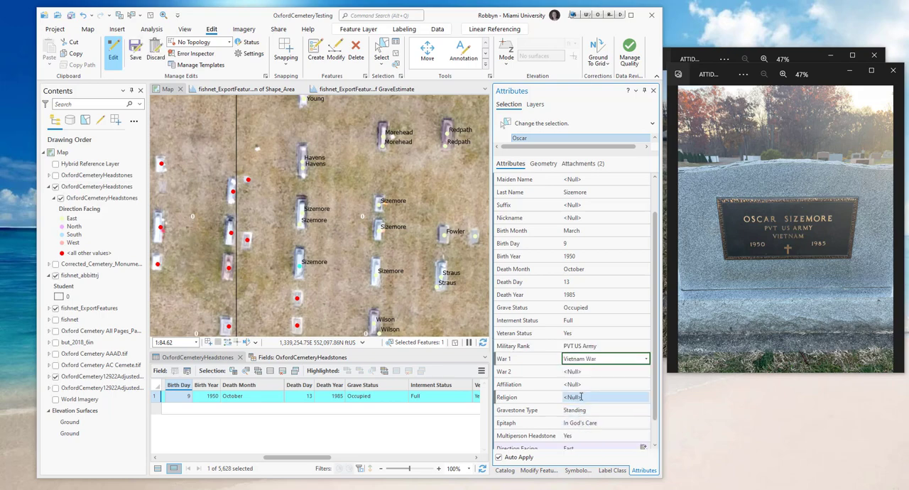
- Set the record's Religion to Christian and save the headstone edits
{"action": "left_click", "coordinate": [580, 397]}
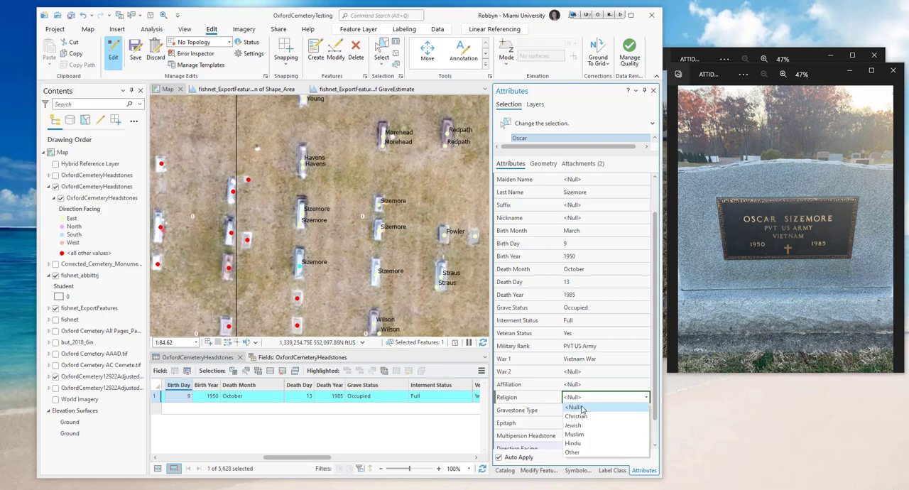
{"action": "left_click", "coordinate": [582, 419]}
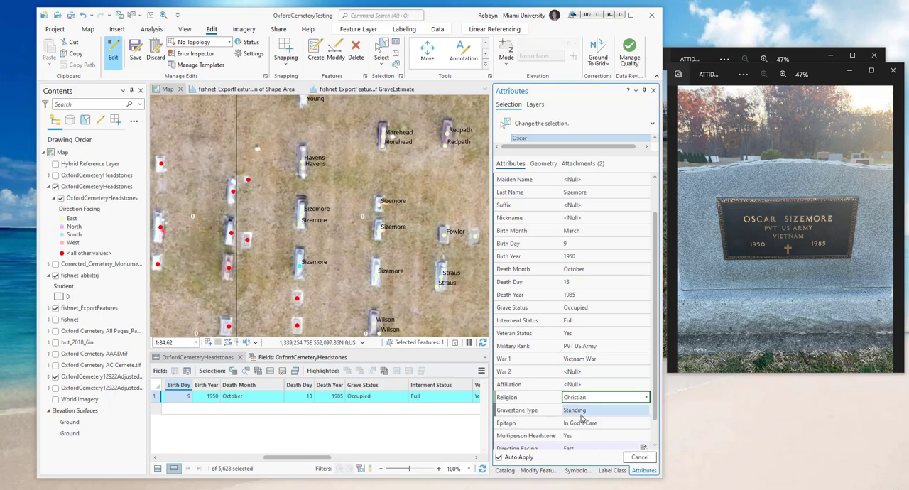
{"action": "scroll", "coordinate": [651, 423], "scroll_direction": "down", "scroll_amount": 1}
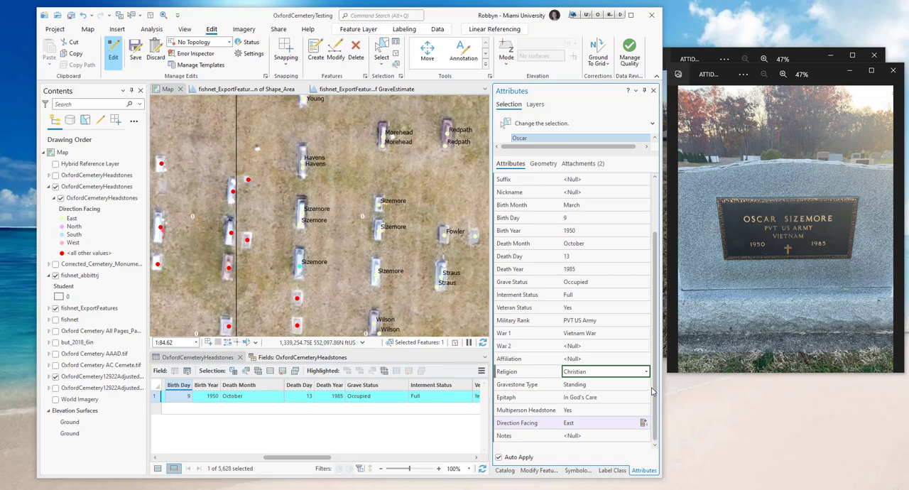
{"action": "left_click", "coordinate": [135, 56]}
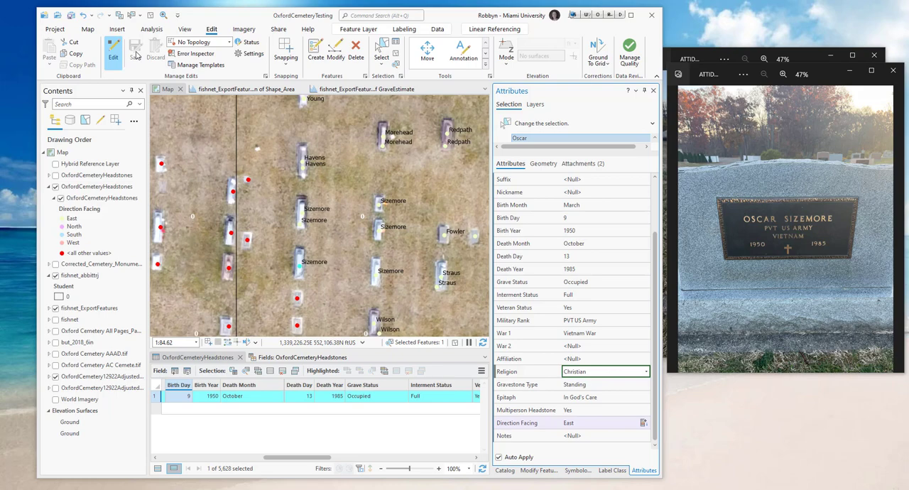
- Inspect the nearby unrecorded headstone point, view its attached photo in the pop-up, and close the pop-up
{"action": "left_click", "coordinate": [235, 196]}
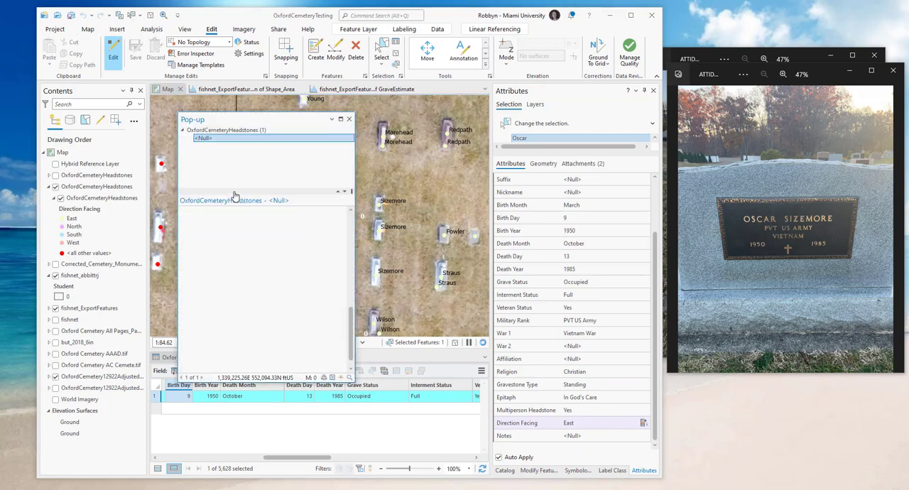
{"action": "left_click_drag", "start_coordinate": [349, 230], "coordinate": [354, 333]}
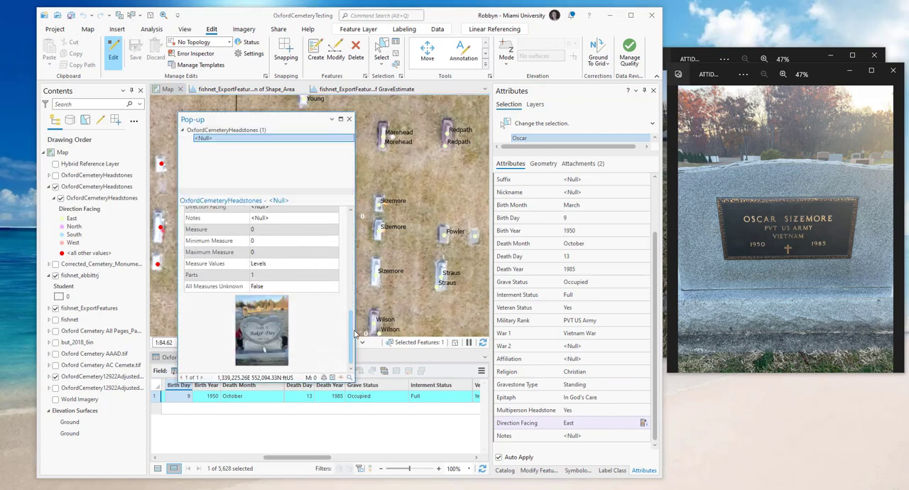
{"action": "scroll", "coordinate": [264, 343], "scroll_direction": "up", "scroll_amount": 1}
{"action": "scroll", "coordinate": [265, 343], "scroll_direction": "down", "scroll_amount": 1}
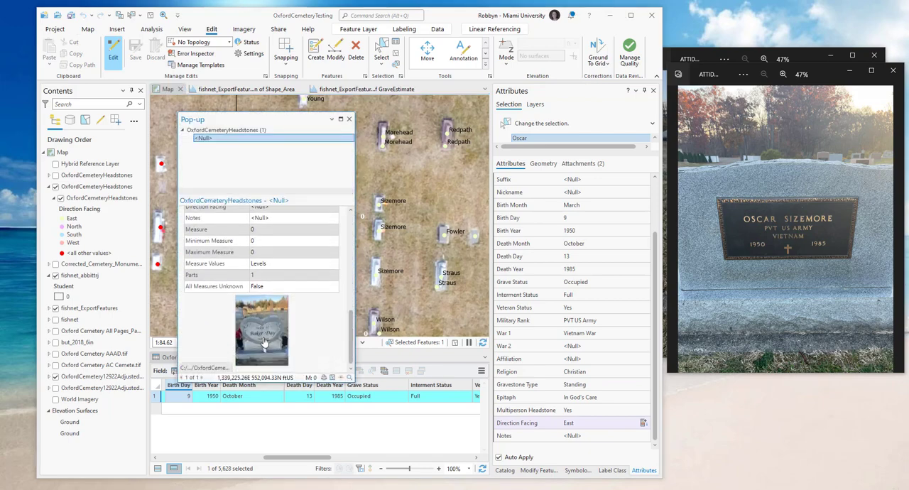
{"action": "left_click", "coordinate": [348, 119]}
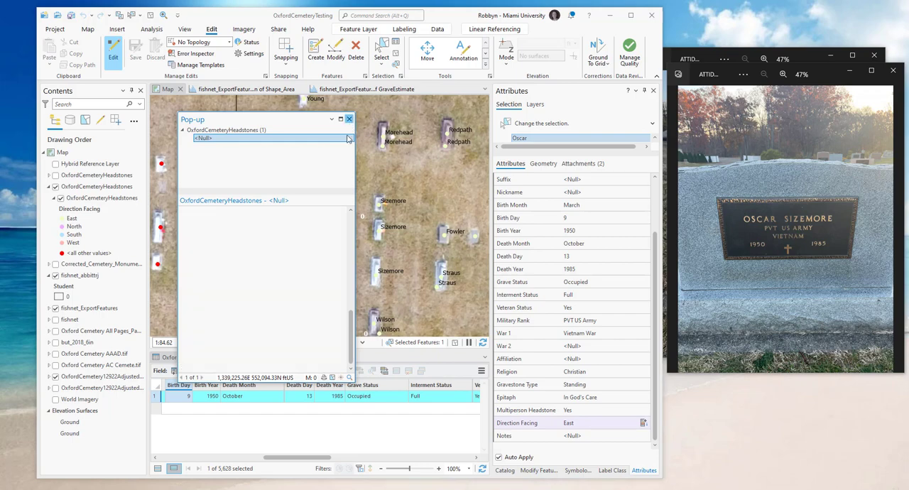
- Survey the surrounding headstone points for misaligned ones and list the selected headstone's photo attachments
{"action": "scroll", "coordinate": [275, 226], "scroll_direction": "down", "scroll_amount": 3}
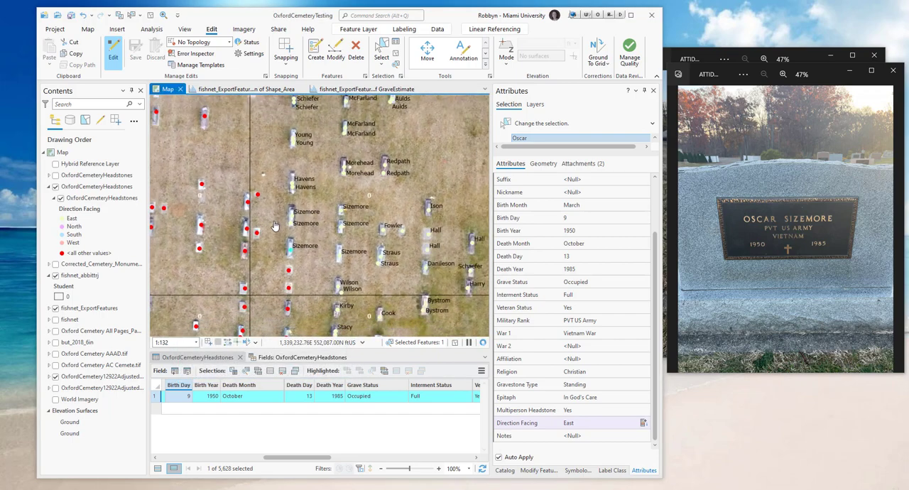
{"action": "scroll", "coordinate": [275, 226], "scroll_direction": "down", "scroll_amount": 2}
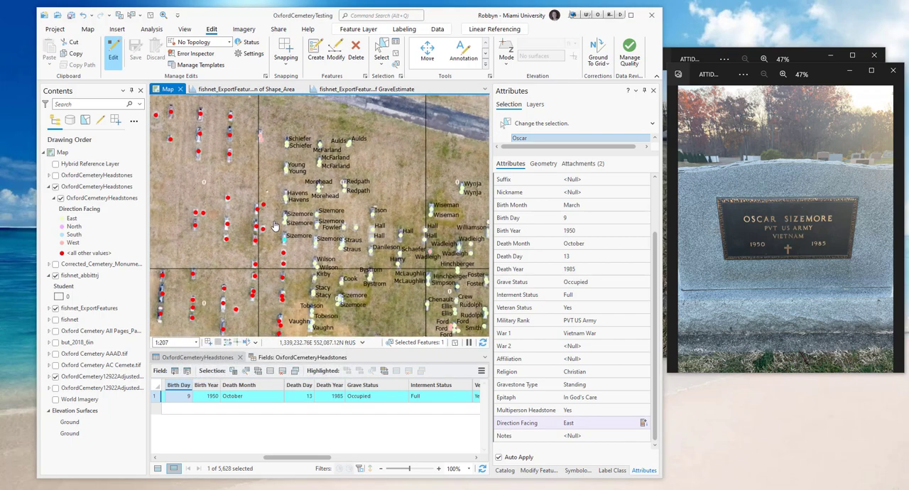
{"action": "scroll", "coordinate": [256, 290], "scroll_direction": "up", "scroll_amount": 5}
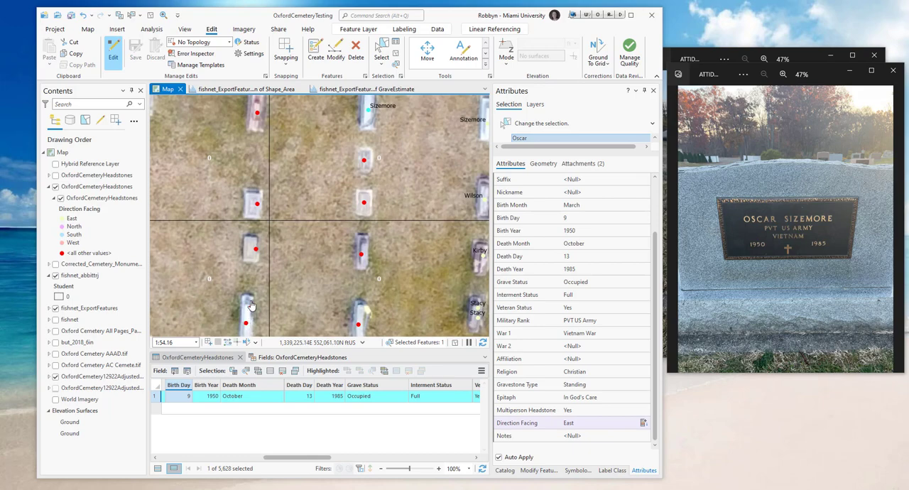
{"action": "left_click_drag", "start_coordinate": [282, 296], "coordinate": [300, 242]}
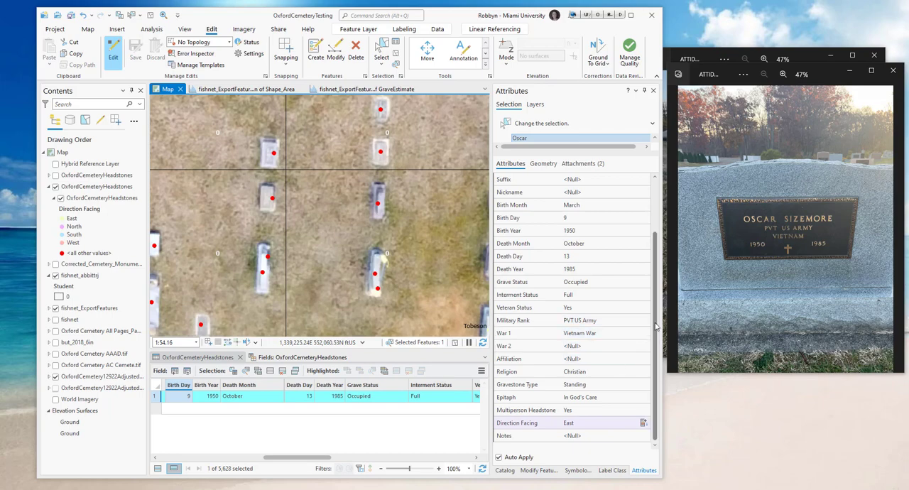
{"action": "left_click", "coordinate": [574, 165]}
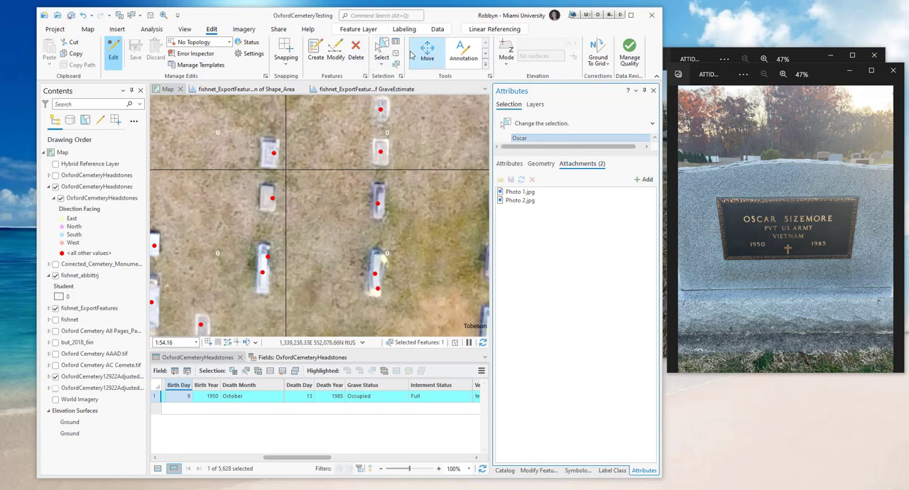
- Show the feature creation templates, collapse both fishnet groups, and choose the New Feature template of OxfordCemeteryHeadstones
{"action": "left_click", "coordinate": [316, 53]}
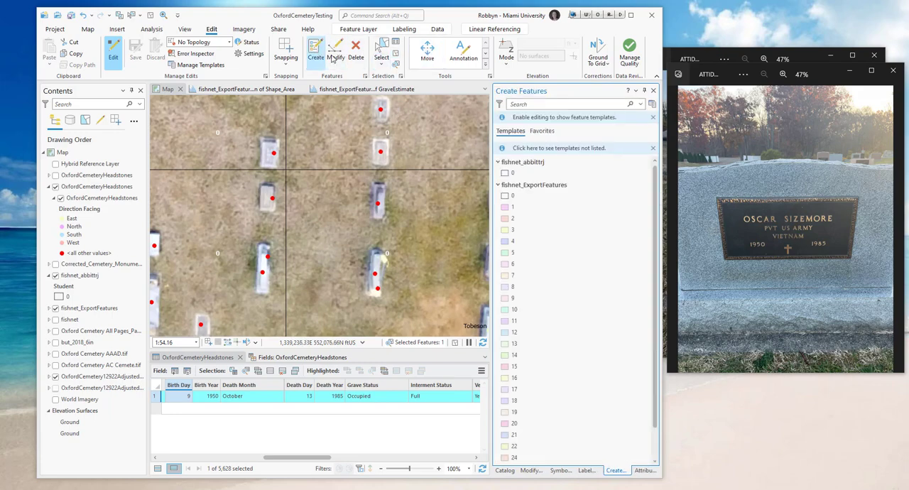
{"action": "left_click", "coordinate": [498, 162]}
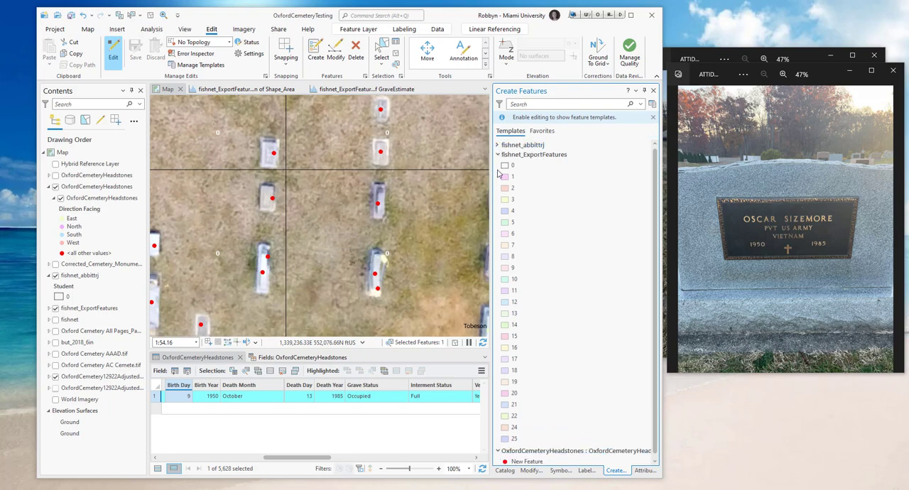
{"action": "left_click", "coordinate": [498, 173]}
{"action": "left_click", "coordinate": [523, 192]}
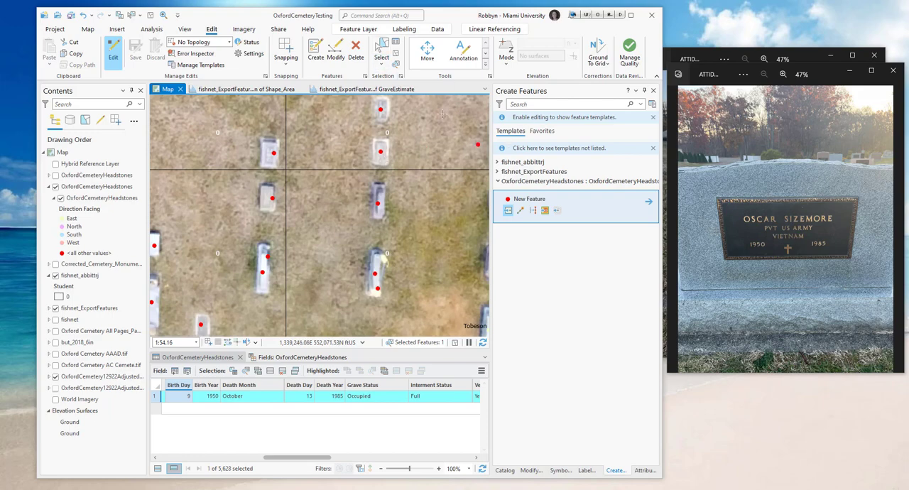
- Move the off-centre point onto the northern half of its long headstone just west of the vertical grid line, and return to the Explore tool
{"action": "left_click", "coordinate": [334, 55]}
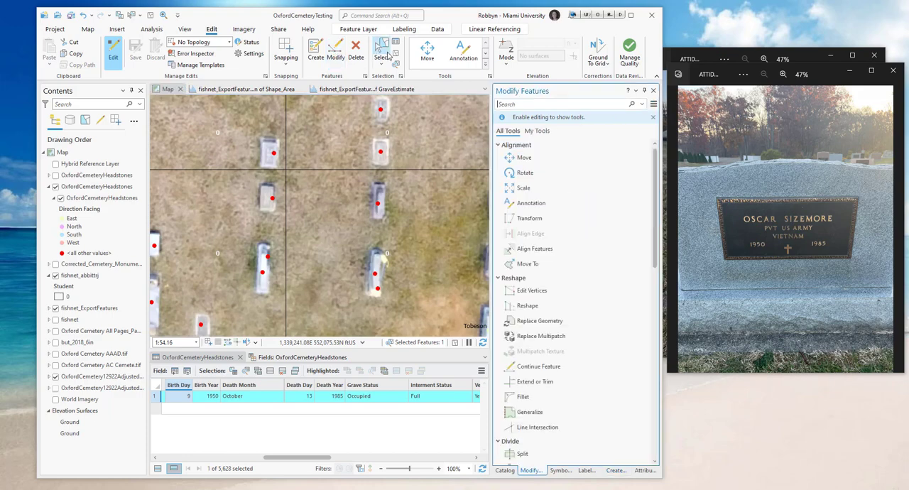
{"action": "left_click", "coordinate": [427, 54]}
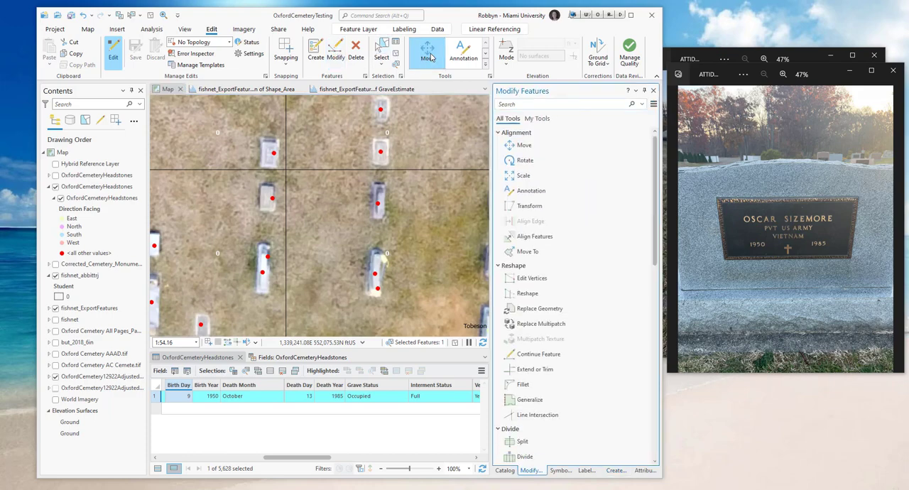
{"action": "left_click", "coordinate": [267, 257]}
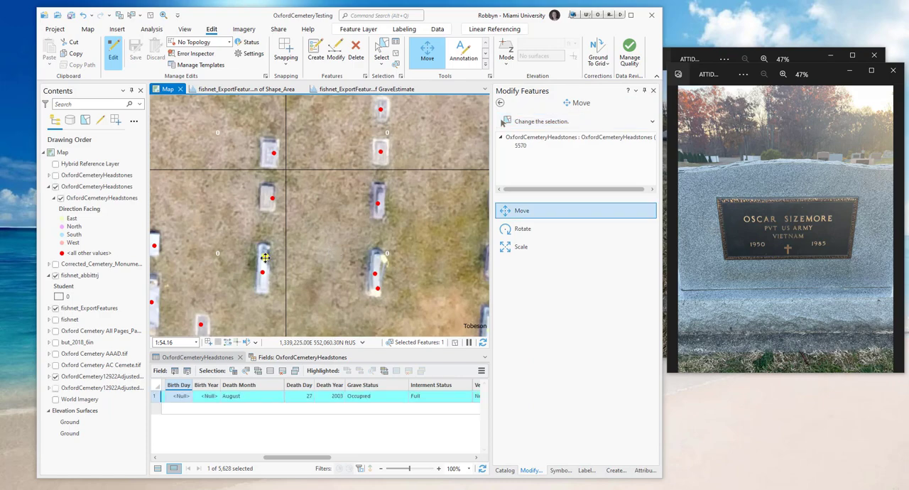
{"action": "left_click_drag", "start_coordinate": [263, 262], "coordinate": [264, 261]}
{"action": "left_click", "coordinate": [88, 29]}
{"action": "left_click", "coordinate": [115, 51]}
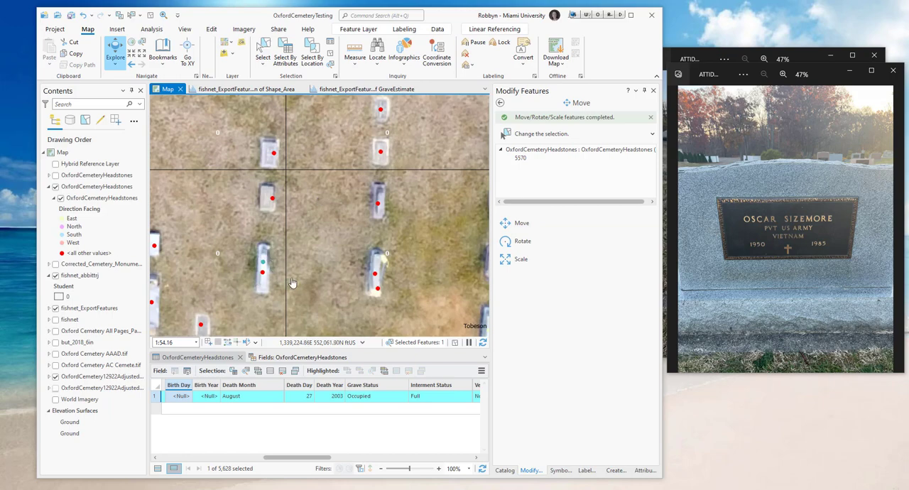
- Inspect the pop-up record of the labelled point lying just southwest of its headstone in the easternmost row, and close the pop-up
{"action": "scroll", "coordinate": [345, 226], "scroll_direction": "down", "scroll_amount": 2}
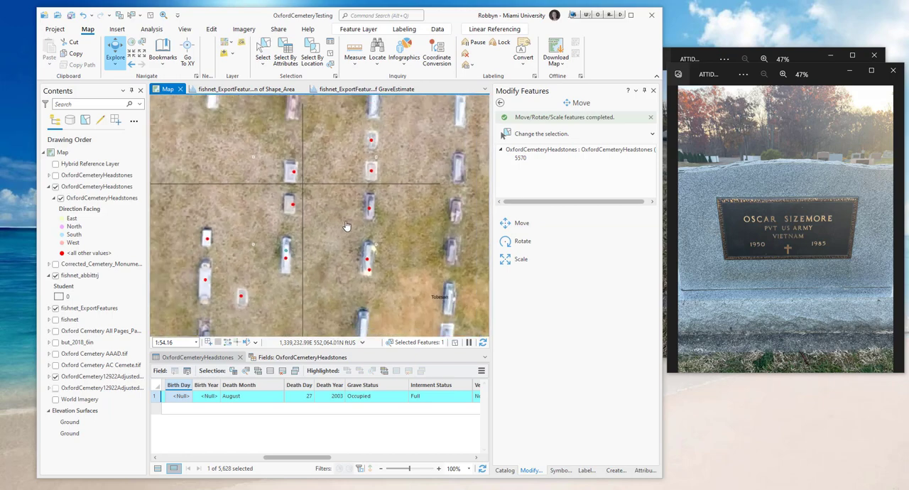
{"action": "scroll", "coordinate": [346, 226], "scroll_direction": "down", "scroll_amount": 3}
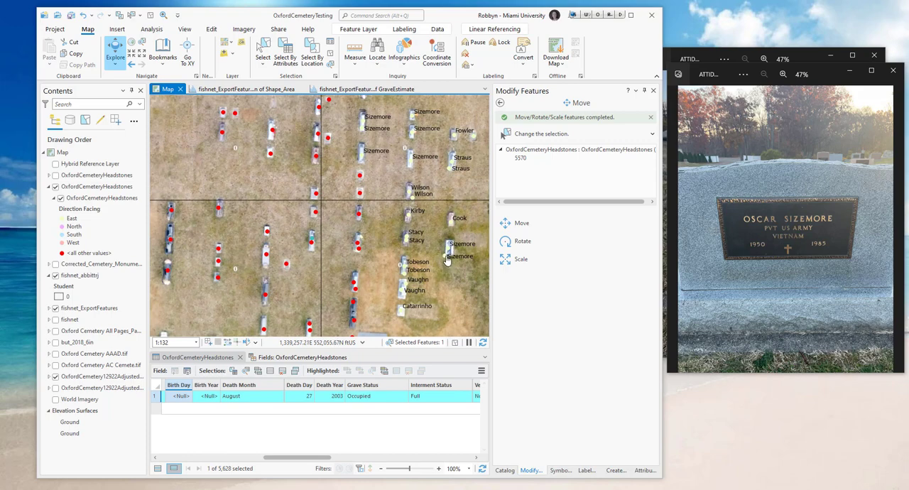
{"action": "scroll", "coordinate": [445, 263], "scroll_direction": "up", "scroll_amount": 3}
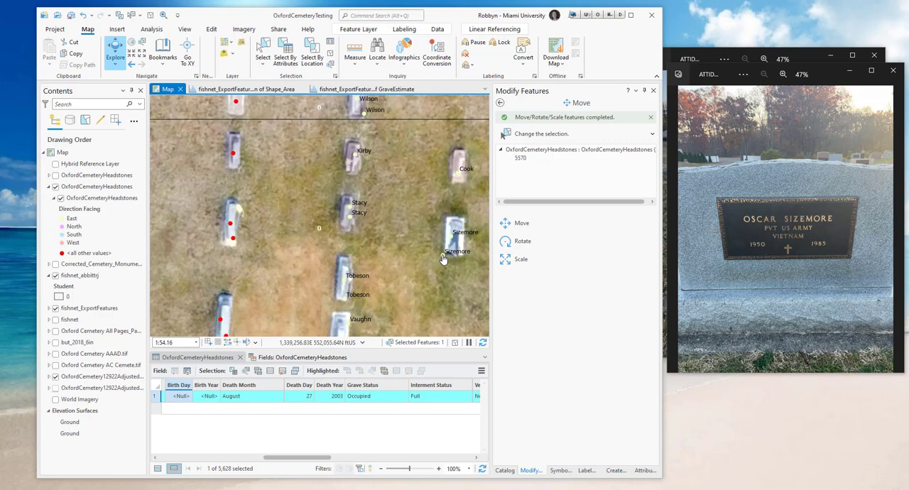
{"action": "left_click", "coordinate": [442, 256]}
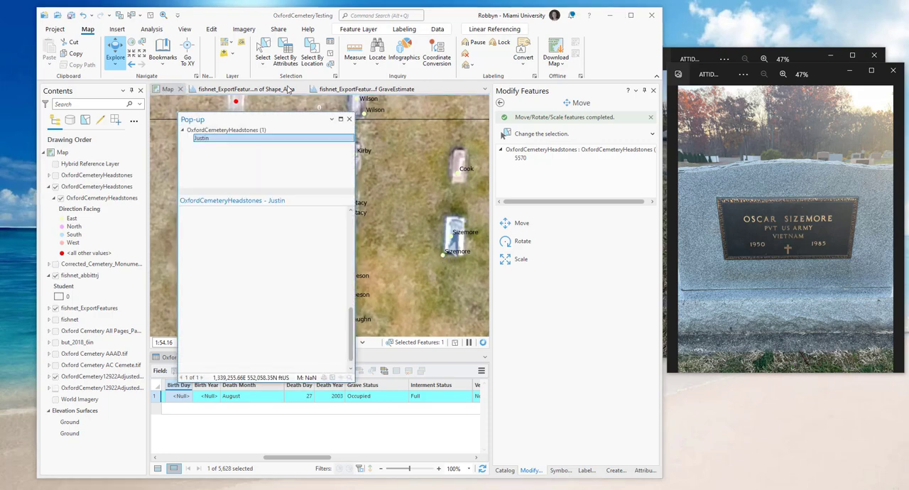
{"action": "left_click", "coordinate": [348, 119]}
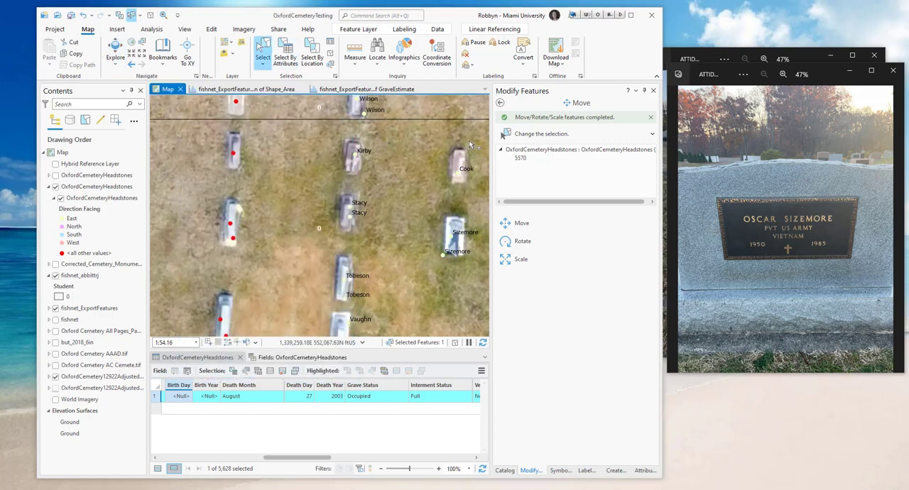
- Select the point just southwest of the easternmost row's lower headstone and move it onto the southern half of that headstone
{"action": "left_click", "coordinate": [442, 258]}
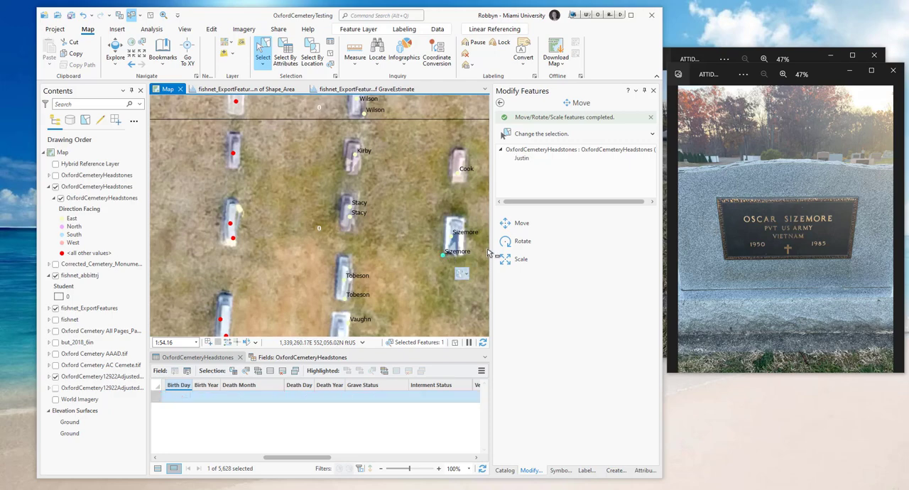
{"action": "left_click", "coordinate": [520, 223]}
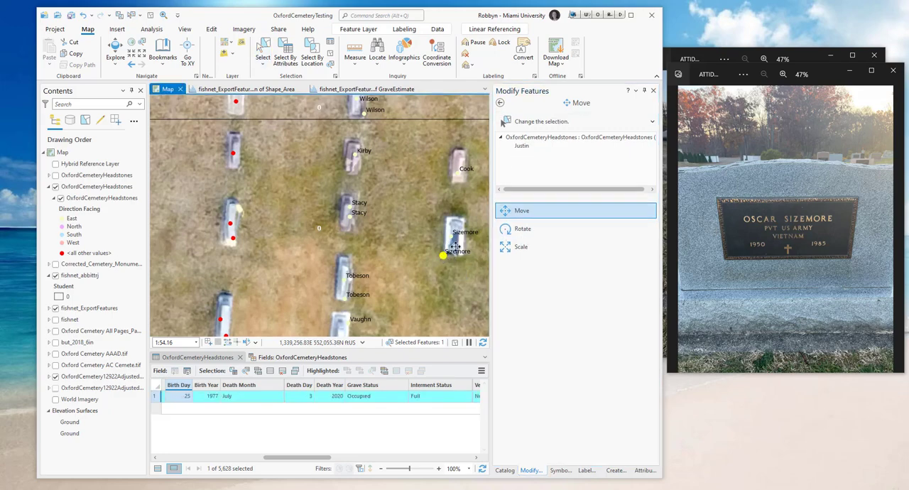
{"action": "left_click_drag", "start_coordinate": [456, 247], "coordinate": [453, 244]}
{"action": "key", "text": "Escape"}
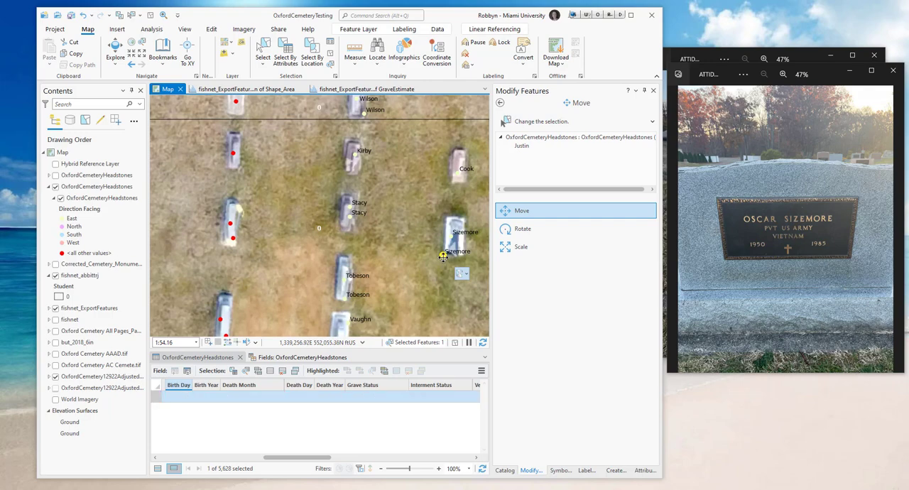
{"action": "left_click_drag", "start_coordinate": [443, 255], "coordinate": [453, 246]}
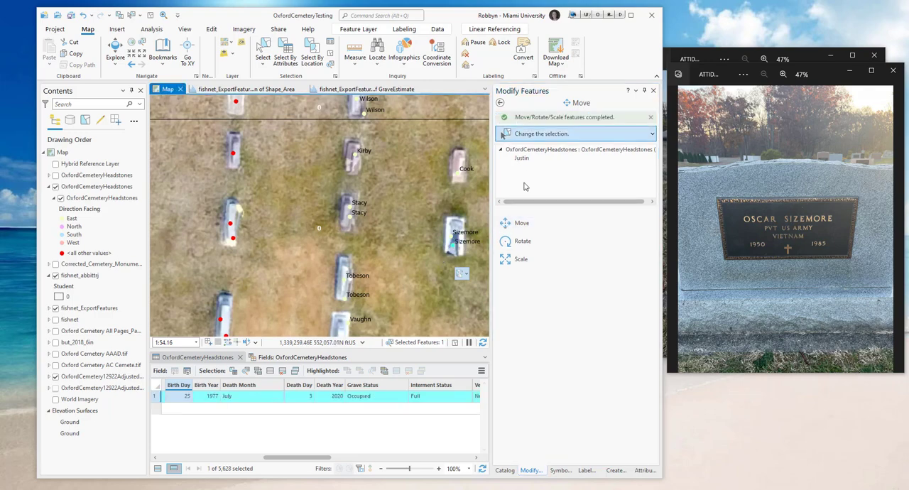